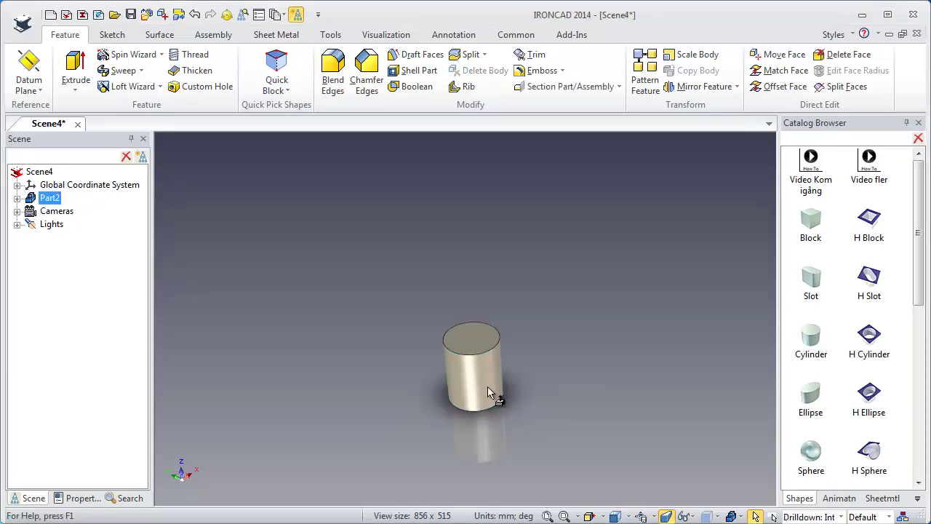
Resize the cylinder into a 60 mm wide, 5 mm high base disc.
{"action": "left_click", "coordinate": [487, 397]}
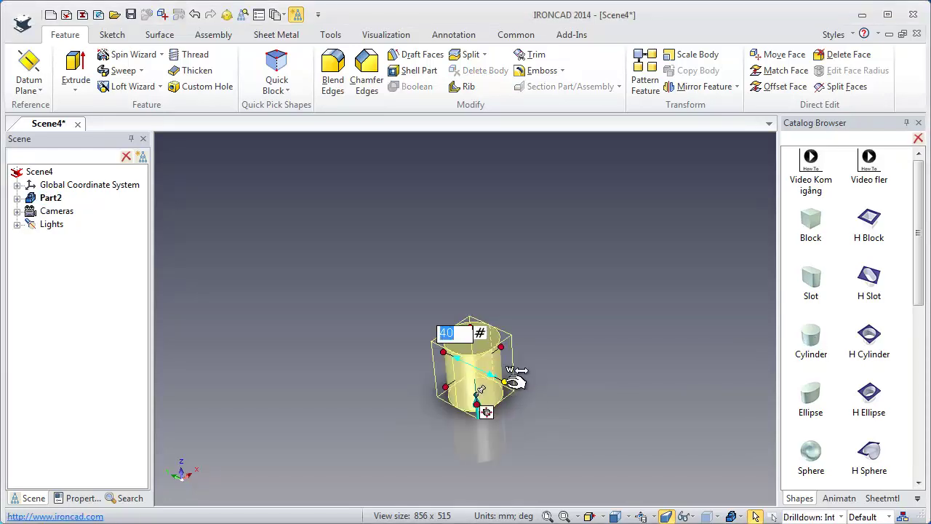
{"action": "type", "text": "0"}
{"action": "key", "text": "Return"}
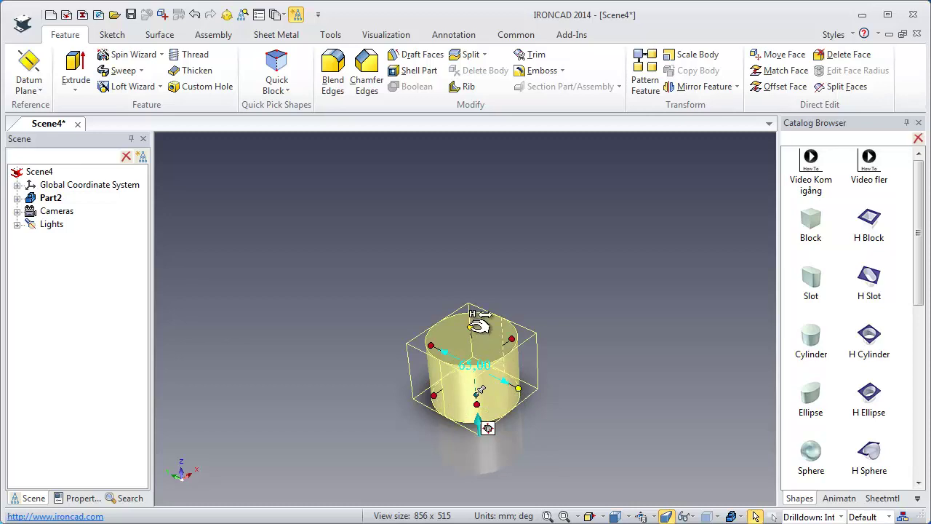
{"action": "left_click", "coordinate": [478, 325]}
{"action": "type", "text": "5"}
{"action": "key", "text": "Return"}
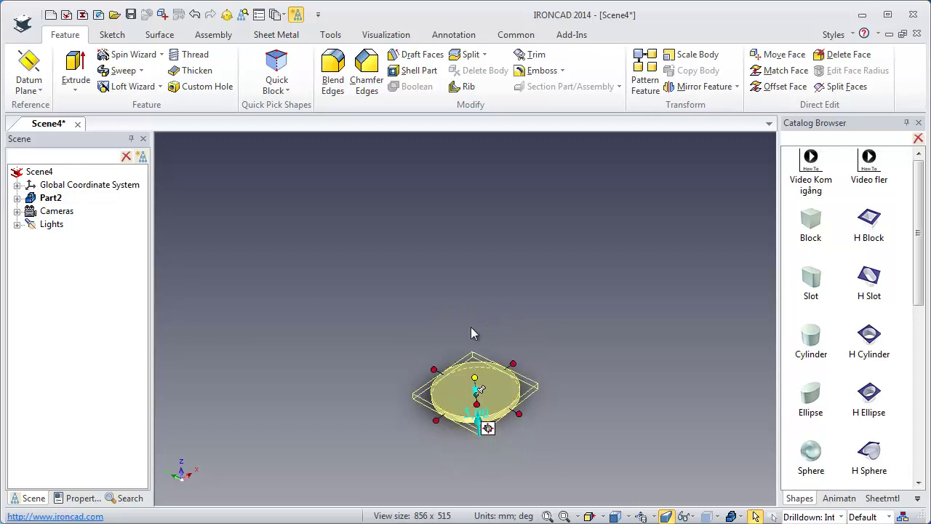
{"action": "left_click", "coordinate": [565, 347]}
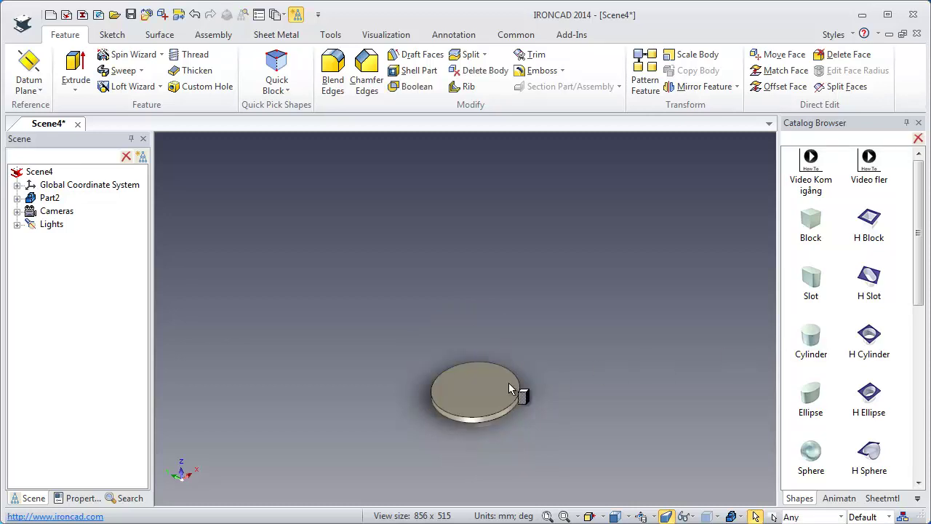
Stand a new cylinder on the disc, sized 150 mm tall and 30 mm in diameter.
{"action": "left_click_drag", "start_coordinate": [508, 388], "coordinate": [484, 395]}
{"action": "left_click", "coordinate": [478, 321]}
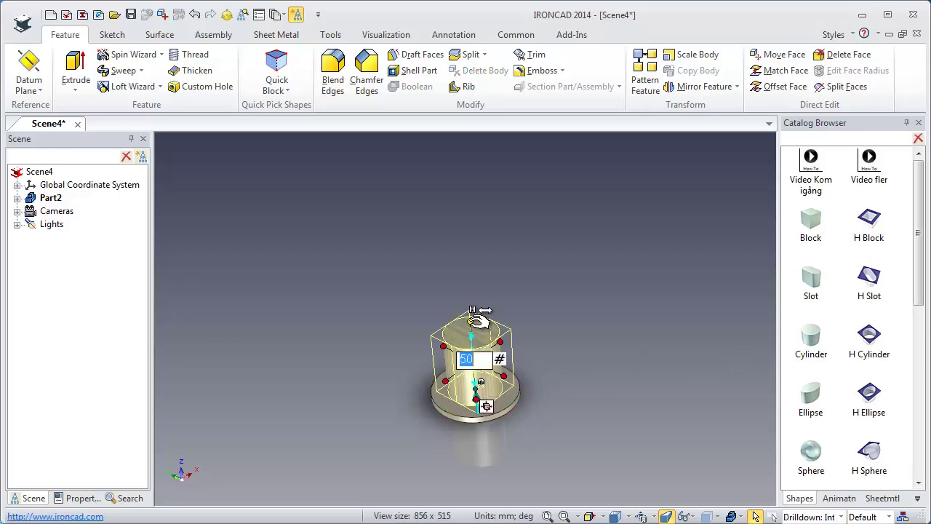
{"action": "type", "text": "150"}
{"action": "key", "text": "Return"}
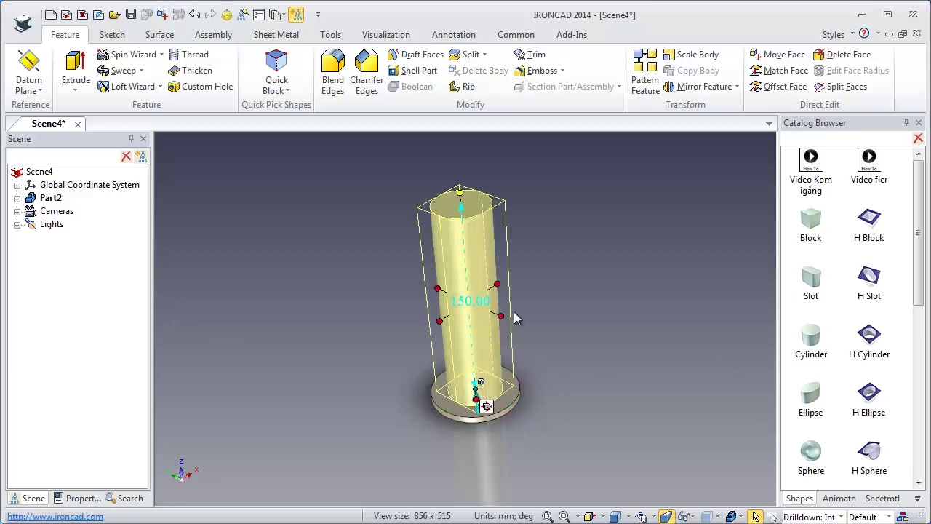
{"action": "left_click", "coordinate": [505, 314]}
{"action": "type", "text": "0"}
{"action": "key", "text": "Return"}
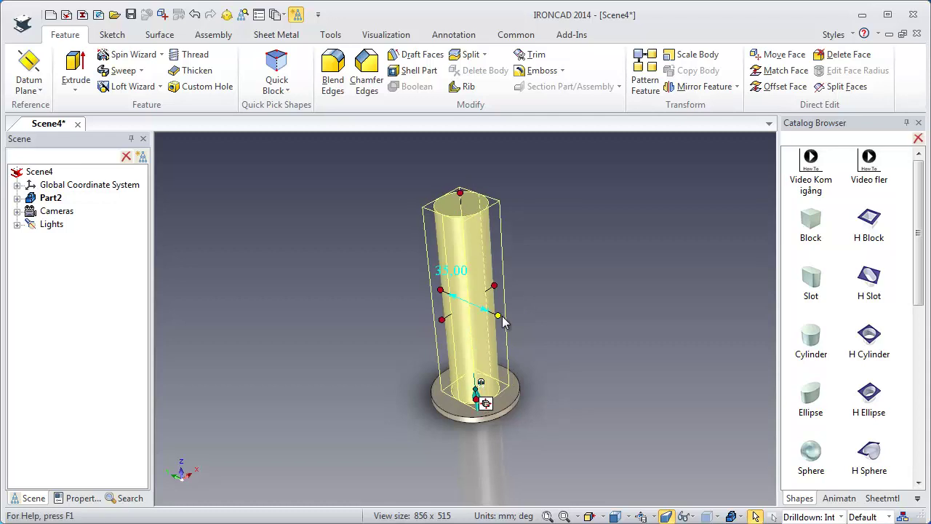
{"action": "left_click", "coordinate": [547, 306]}
{"action": "left_click_drag", "start_coordinate": [809, 337], "coordinate": [499, 245]}
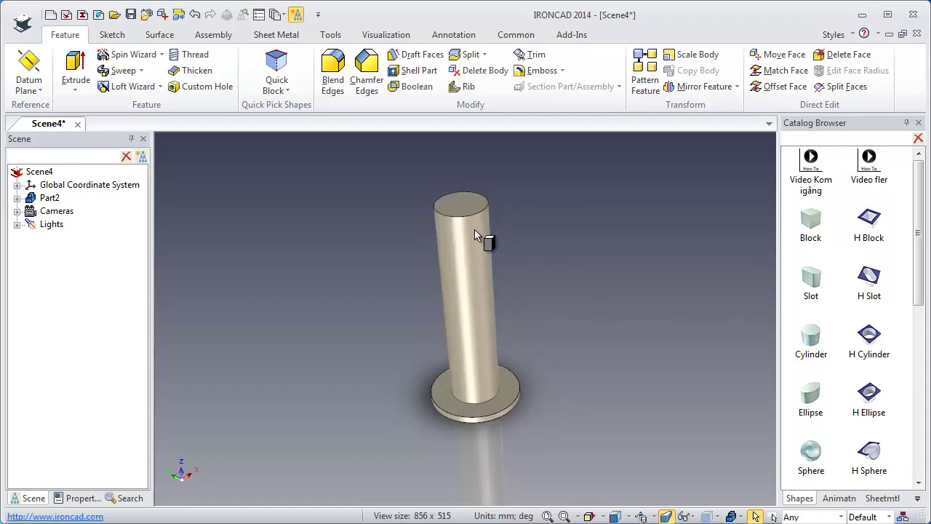
Drop a cylinder on the tall cylinder's top and size it 42 mm diameter, 5 mm high.
{"action": "left_click_drag", "start_coordinate": [460, 206], "coordinate": [461, 208]}
{"action": "left_click", "coordinate": [493, 179]}
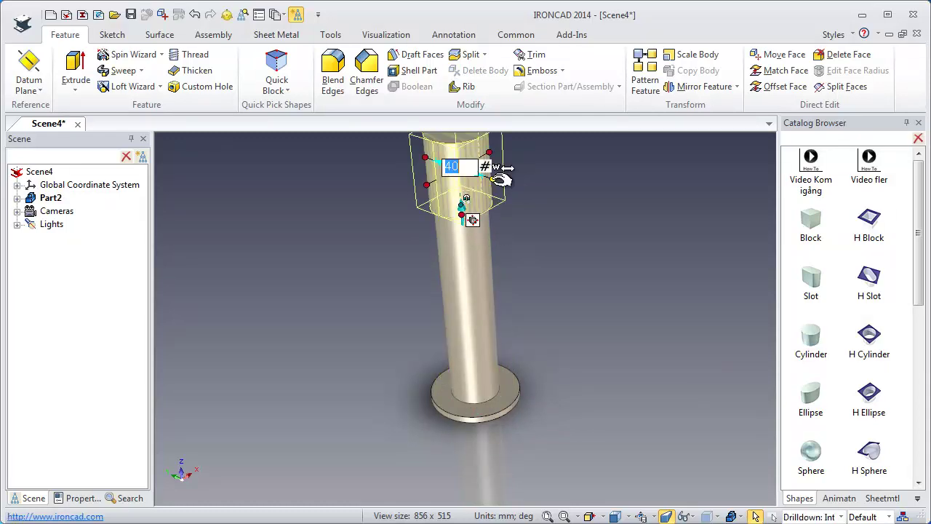
{"action": "type", "text": "42"}
{"action": "key", "text": "Return"}
{"action": "middle_click_drag", "start_coordinate": [553, 196], "coordinate": [460, 186]}
{"action": "left_click", "coordinate": [455, 182]}
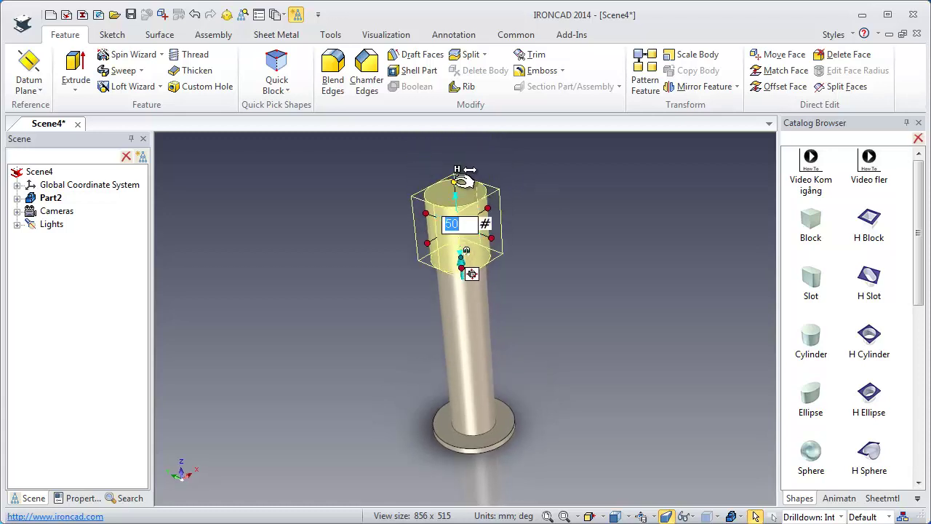
{"action": "type", "text": "5"}
{"action": "key", "text": "Return"}
{"action": "left_click", "coordinate": [534, 303]}
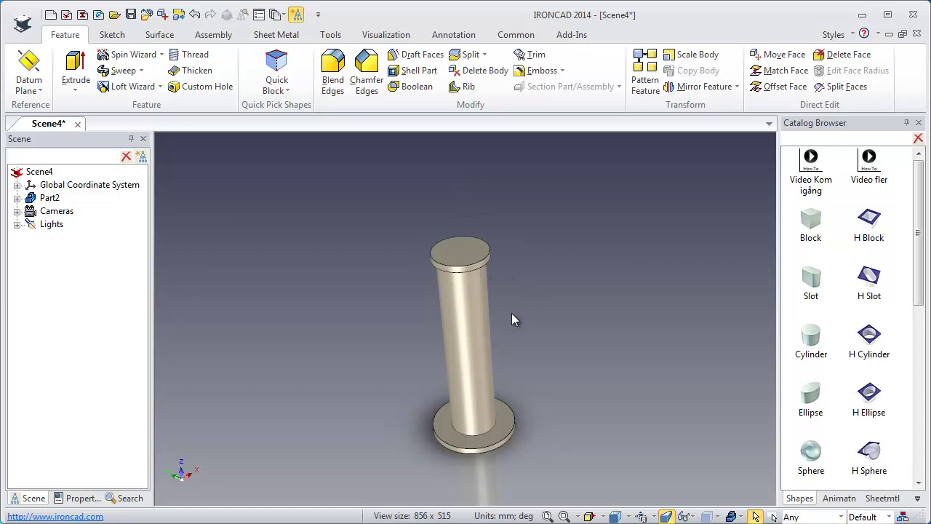
Rotate the whole part with the TriBall so the shaft lies horizontally, then centre the view.
{"action": "left_click", "coordinate": [469, 355]}
{"action": "key", "text": "F10"}
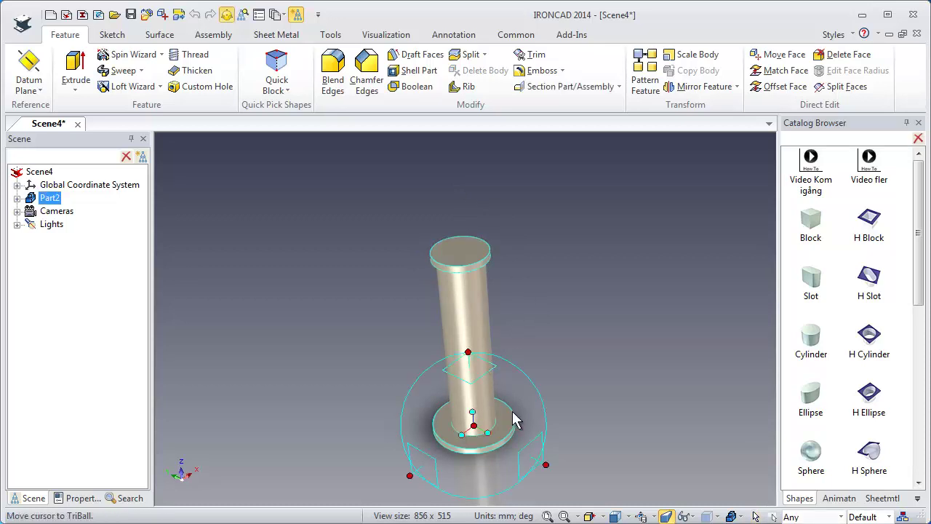
{"action": "left_click", "coordinate": [548, 463]}
{"action": "left_click_drag", "start_coordinate": [521, 433], "coordinate": [479, 432]}
{"action": "type", "text": "-30"}
{"action": "key", "text": "Return"}
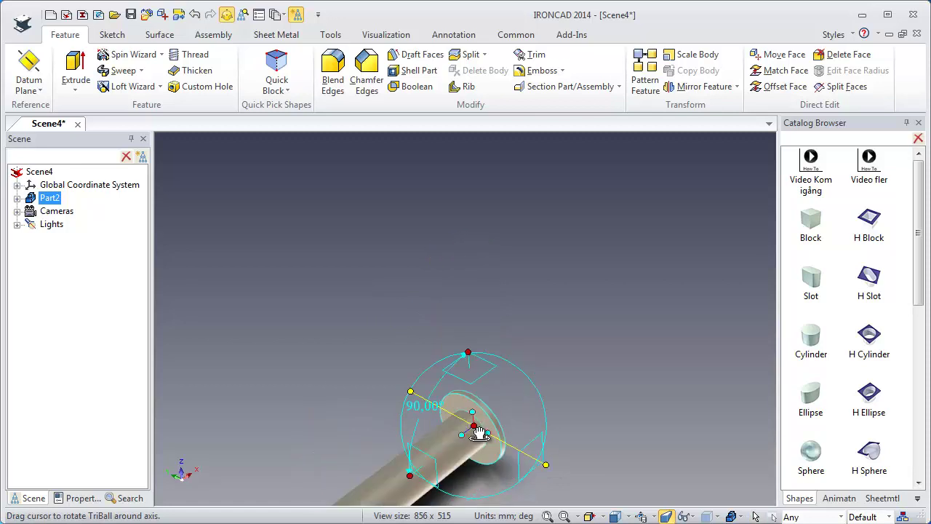
{"action": "key", "text": "F10"}
{"action": "mouse_move", "coordinate": [577, 361]}
{"action": "middle_mouse_down"}
{"action": "mouse_move", "coordinate": [488, 386]}
{"action": "mouse_move", "coordinate": [513, 374]}
{"action": "mouse_move", "coordinate": [509, 384]}
{"action": "middle_mouse_up"}
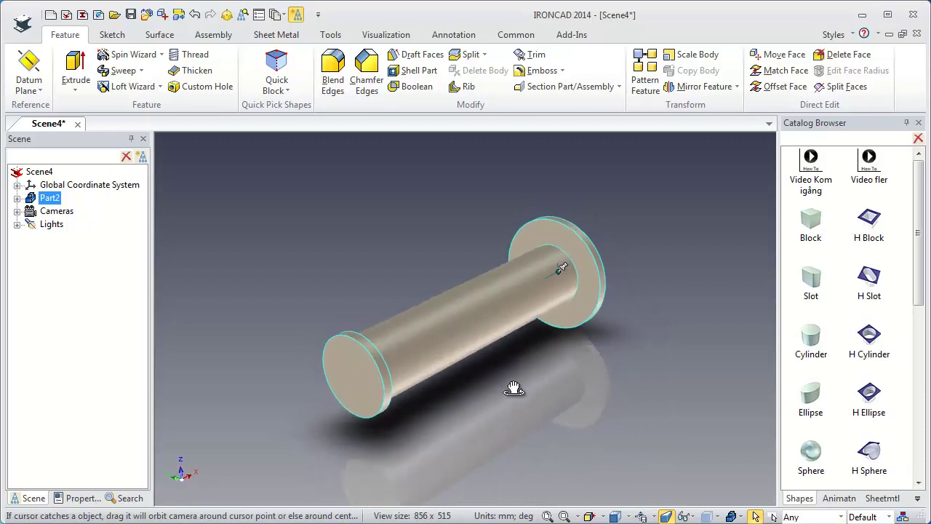
{"action": "left_click", "coordinate": [638, 363]}
{"action": "left_click_drag", "start_coordinate": [813, 335], "coordinate": [411, 377]}
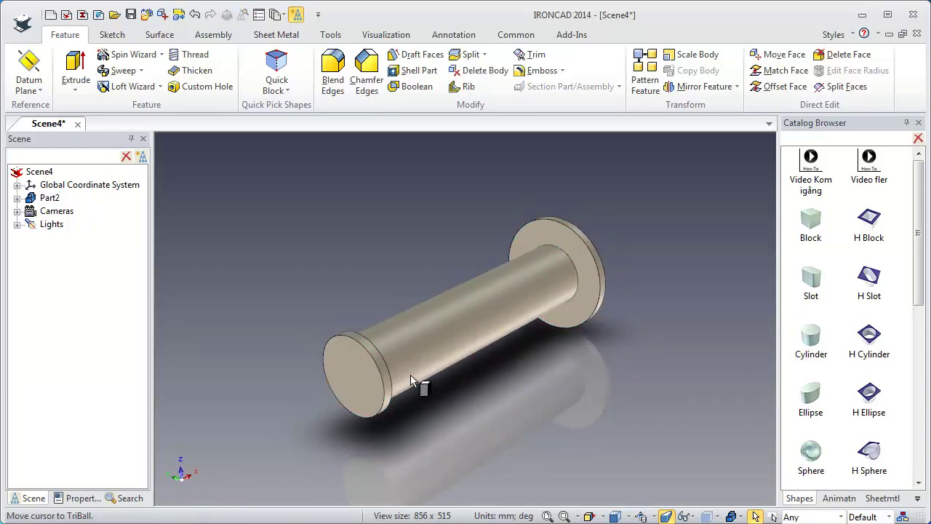
Drop a cylinder at the end face centre and size it 3 mm long, 25 mm diameter.
{"action": "left_click_drag", "start_coordinate": [348, 386], "coordinate": [355, 378]}
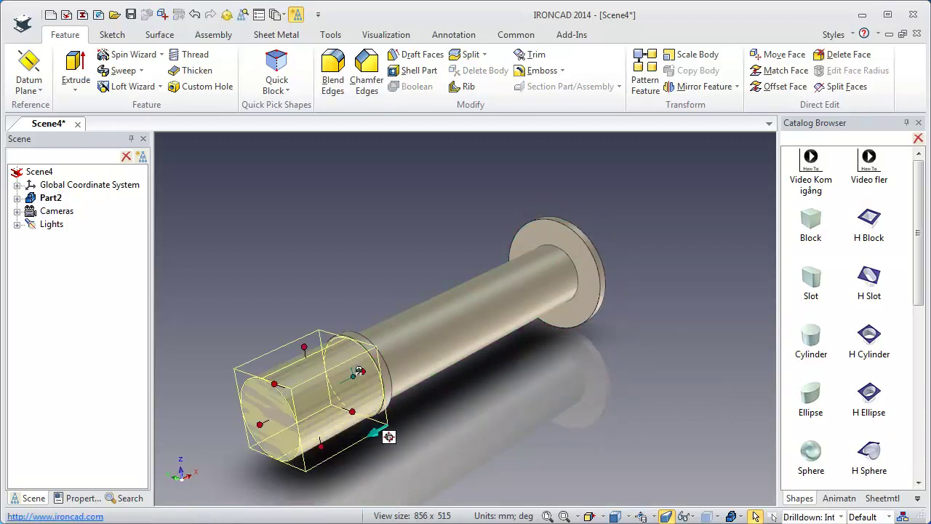
{"action": "left_click", "coordinate": [260, 425]}
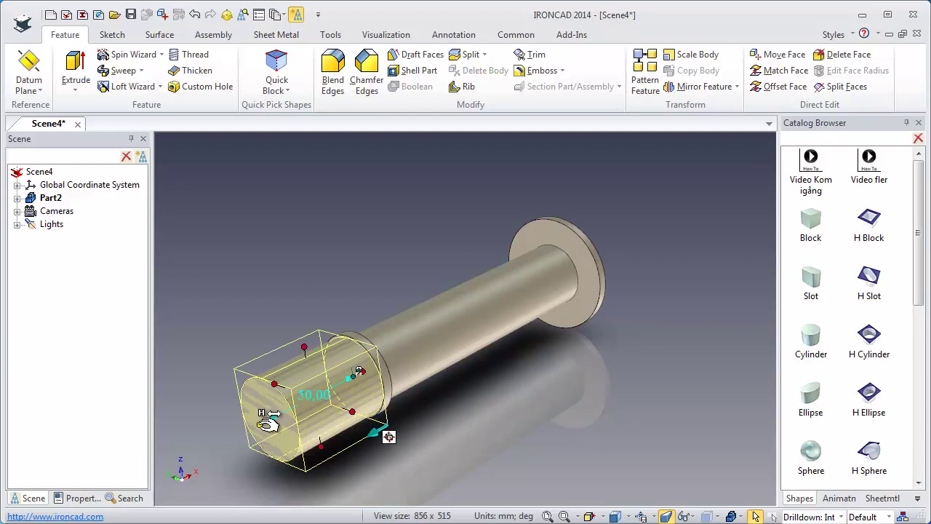
{"action": "type", "text": "3"}
{"action": "key", "text": "Return"}
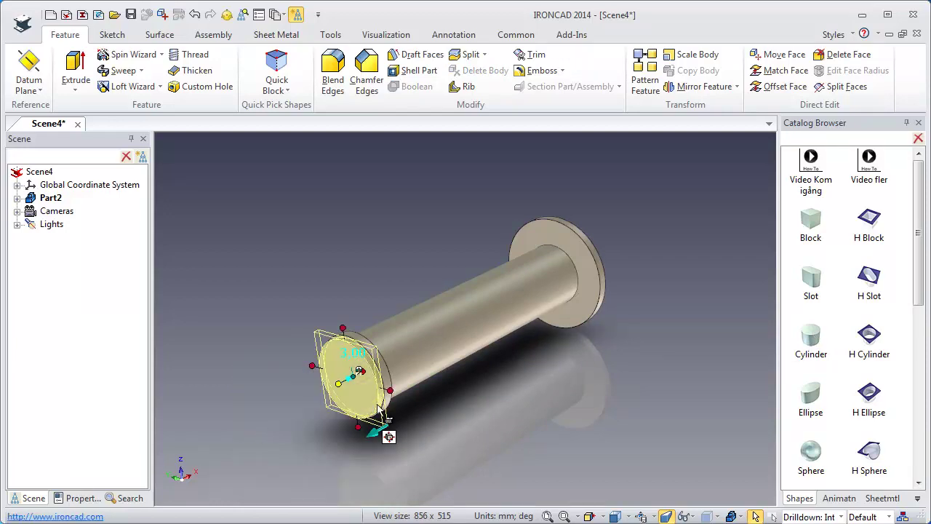
{"action": "left_click", "coordinate": [392, 388]}
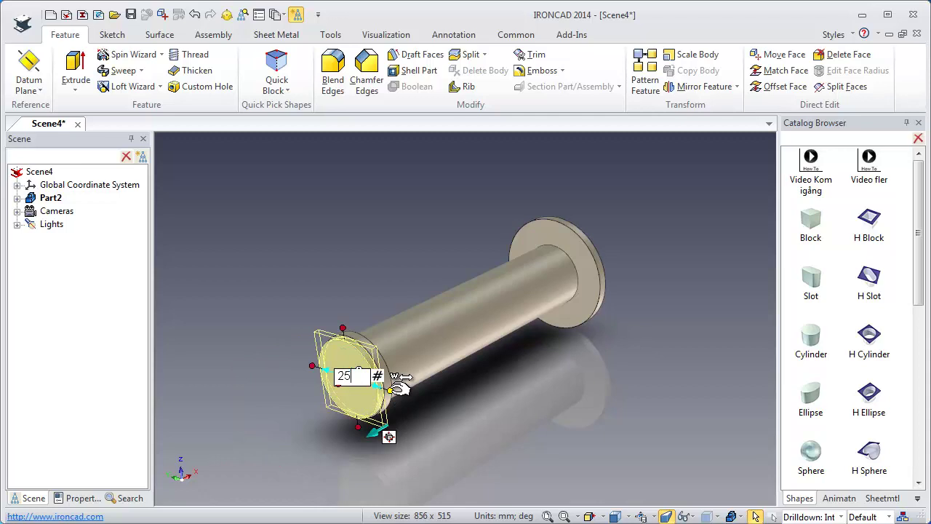
{"action": "key", "text": "Return"}
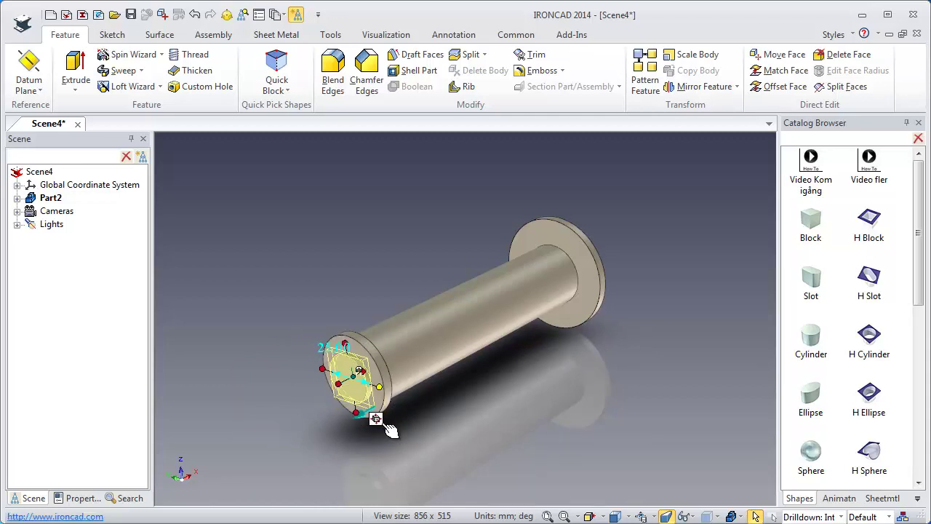
Move the small cylinder 20 mm into the shaft and 8 mm off-centre with the TriBall.
{"action": "key", "text": "F10"}
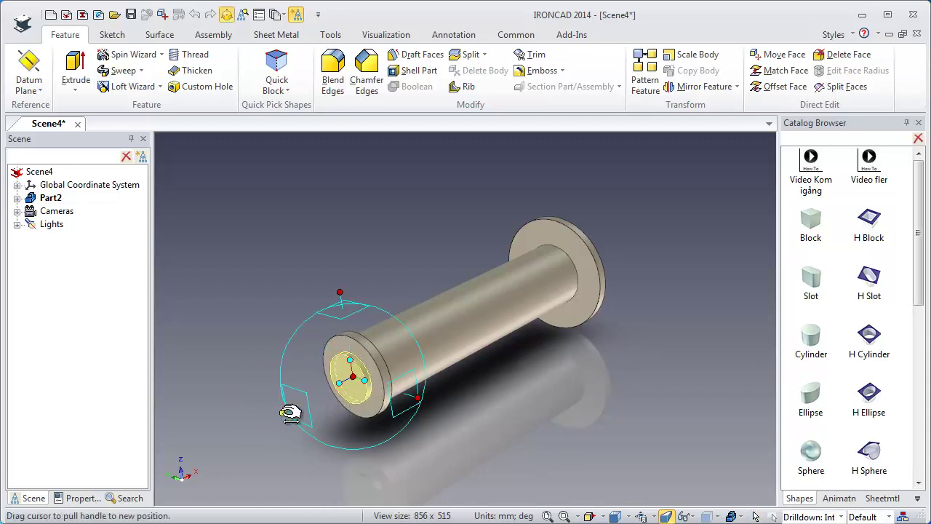
{"action": "left_click_drag", "start_coordinate": [291, 413], "coordinate": [283, 419]}
{"action": "type", "text": "20"}
{"action": "key", "text": "Return"}
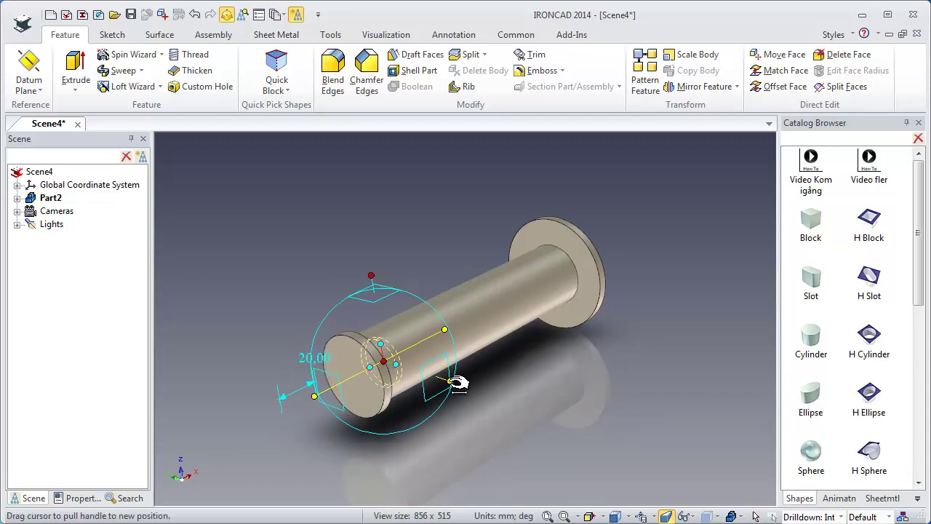
{"action": "left_click_drag", "start_coordinate": [457, 382], "coordinate": [449, 383]}
{"action": "type", "text": "8"}
{"action": "key", "text": "Return"}
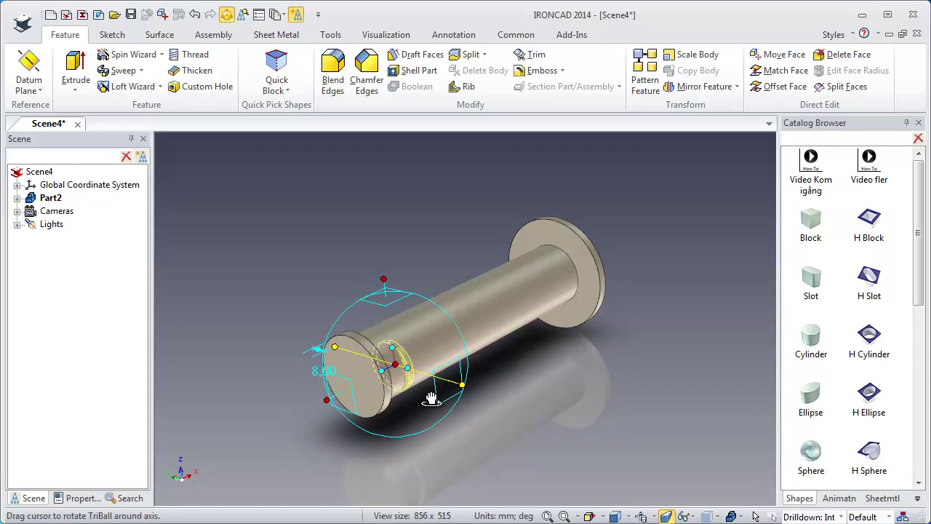
{"action": "left_click", "coordinate": [416, 397]}
In the groove's properties Bevel page, set Blend on intersection, start and end section edges.
{"action": "scroll", "coordinate": [411, 386], "scroll_direction": "up", "scroll_amount": 3}
{"action": "scroll", "coordinate": [401, 378], "scroll_direction": "up", "scroll_amount": 3}
{"action": "right_click", "coordinate": [398, 377]}
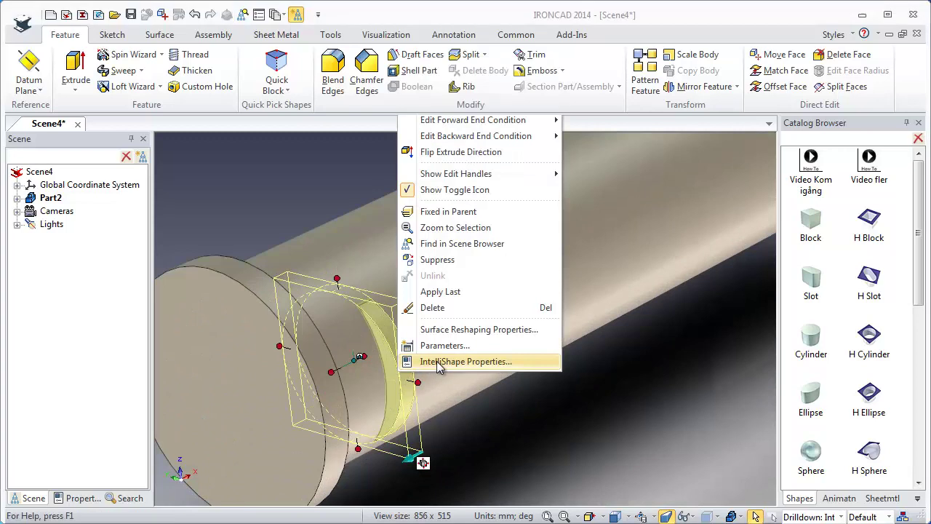
{"action": "left_click", "coordinate": [441, 361]}
{"action": "left_click", "coordinate": [308, 245]}
{"action": "left_click", "coordinate": [418, 240]}
{"action": "left_click", "coordinate": [544, 191]}
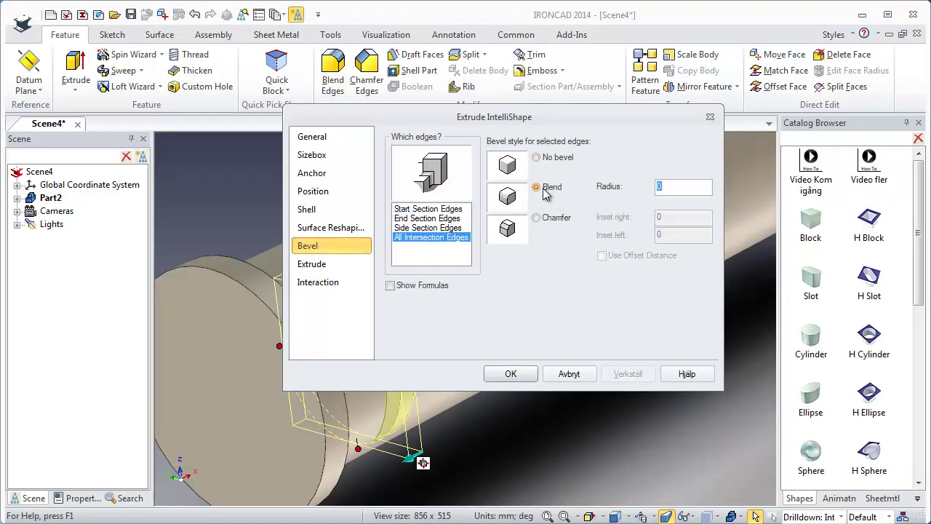
{"action": "left_click", "coordinate": [429, 209]}
{"action": "left_click", "coordinate": [537, 187]}
{"action": "left_click", "coordinate": [431, 218]}
{"action": "left_click", "coordinate": [537, 189]}
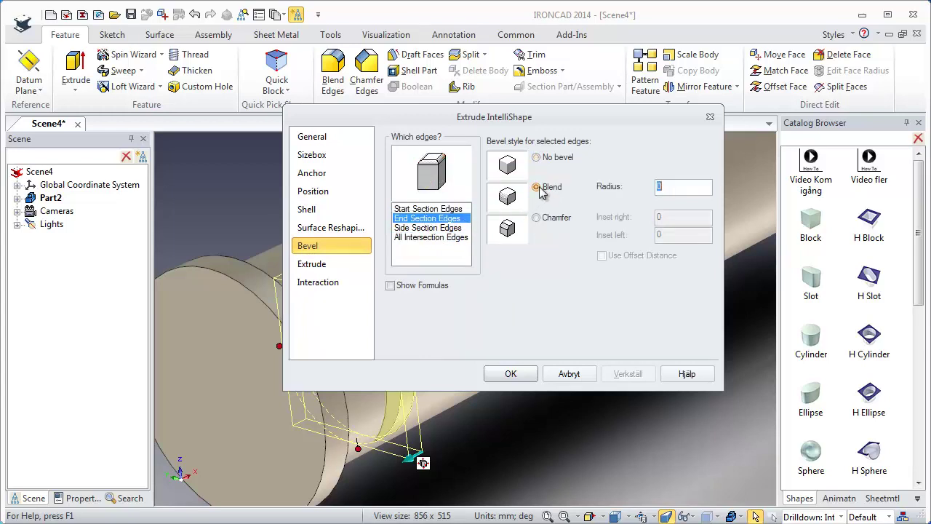
{"action": "type", "text": "1"}
{"action": "left_click", "coordinate": [511, 373]}
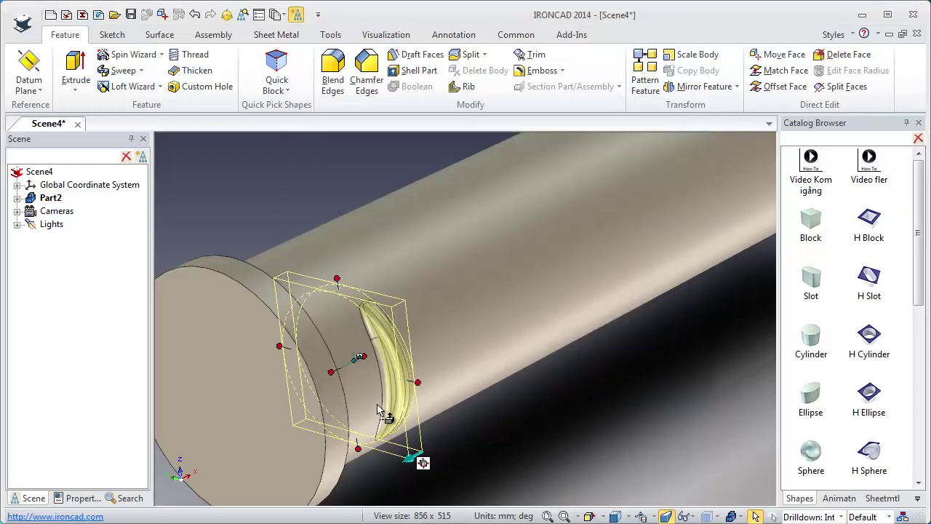
{"action": "scroll", "coordinate": [379, 413], "scroll_direction": "down", "scroll_amount": 2}
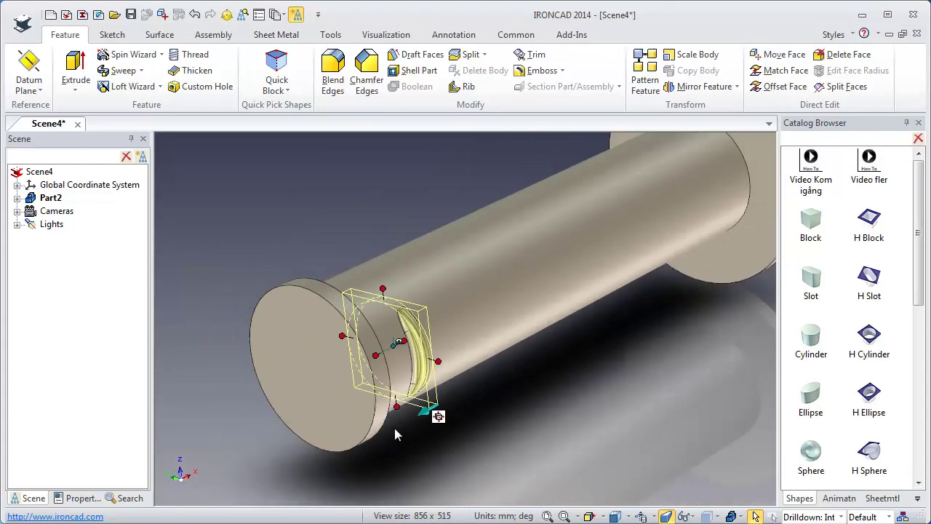
Snap the TriBall's centre to the centre of the shaft's end face.
{"action": "key", "text": "F10"}
{"action": "key", "text": "space"}
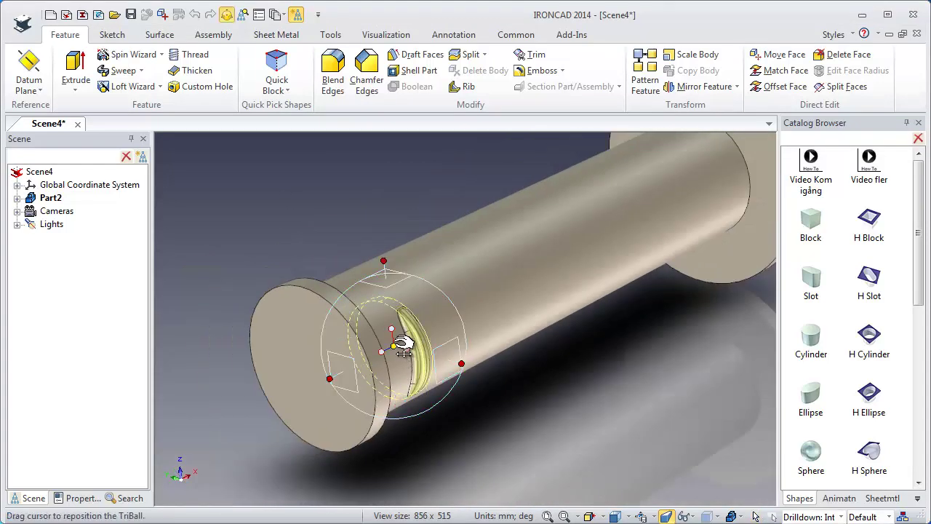
{"action": "right_click", "coordinate": [402, 348]}
{"action": "left_click", "coordinate": [418, 429]}
{"action": "left_click", "coordinate": [372, 432]}
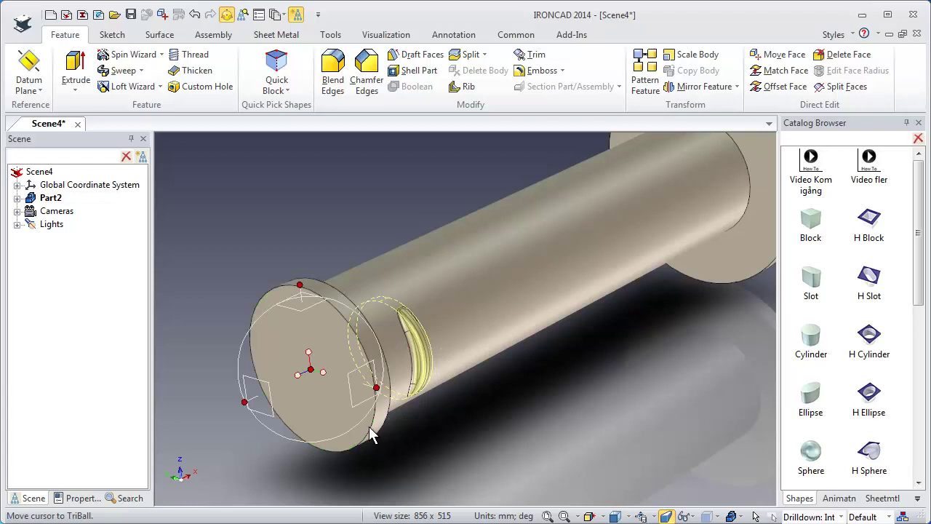
{"action": "key", "text": "space"}
Rotate the groove about the shaft axis into two linked copies, then orbit to inspect them.
{"action": "left_click", "coordinate": [245, 402]}
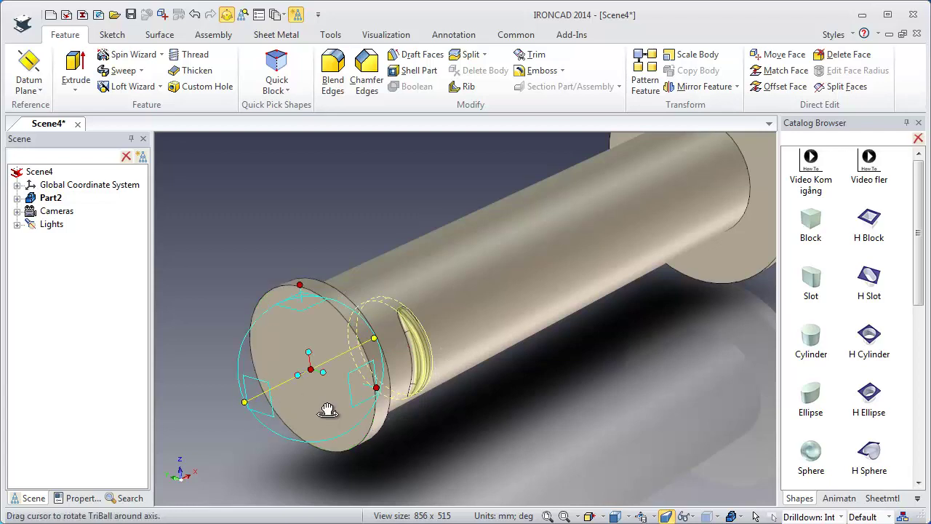
{"action": "left_click_drag", "start_coordinate": [327, 407], "coordinate": [301, 354]}
{"action": "right_click_drag", "start_coordinate": [301, 354], "coordinate": [291, 322]}
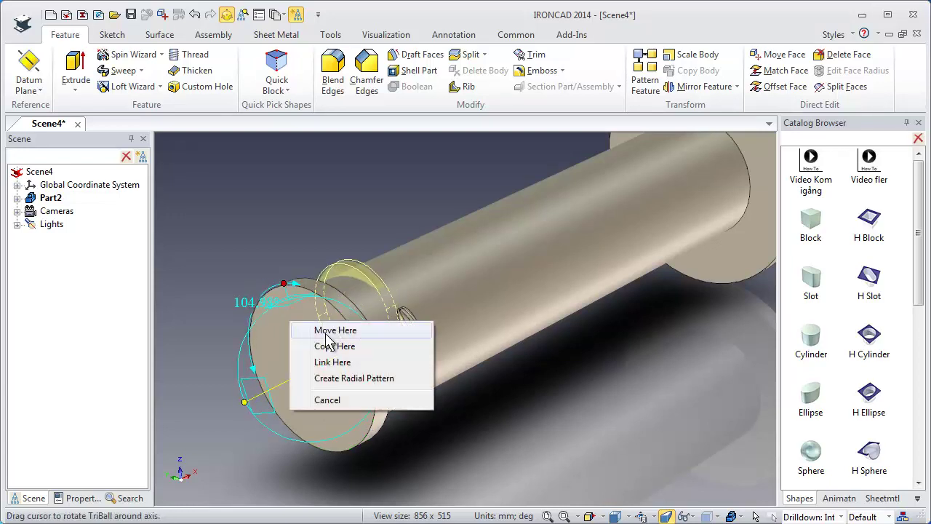
{"action": "left_click", "coordinate": [332, 362]}
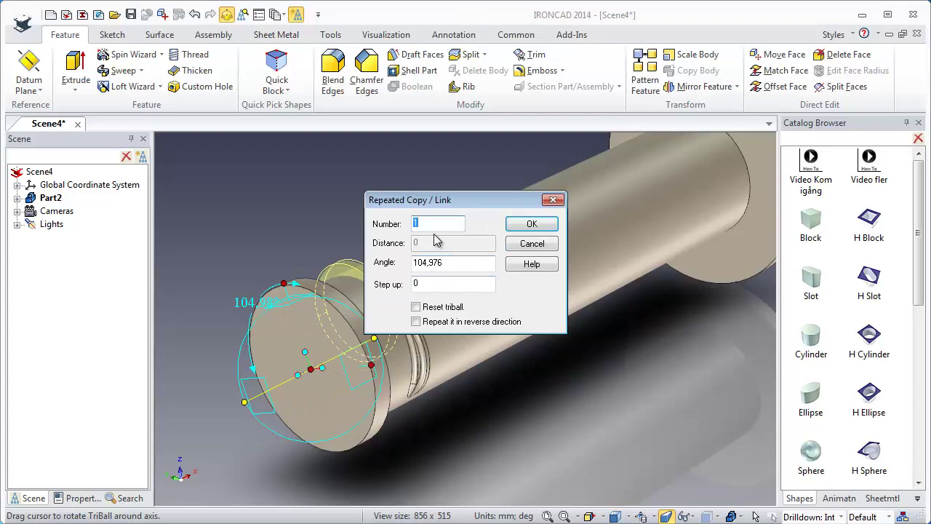
{"action": "left_click_drag", "start_coordinate": [451, 262], "coordinate": [385, 266]}
{"action": "type", "text": "360/3"}
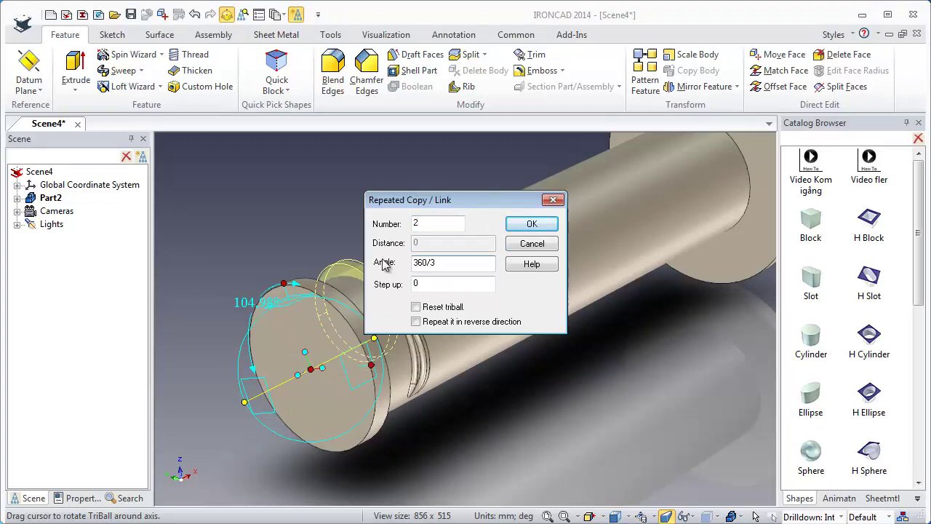
{"action": "key", "text": "Return"}
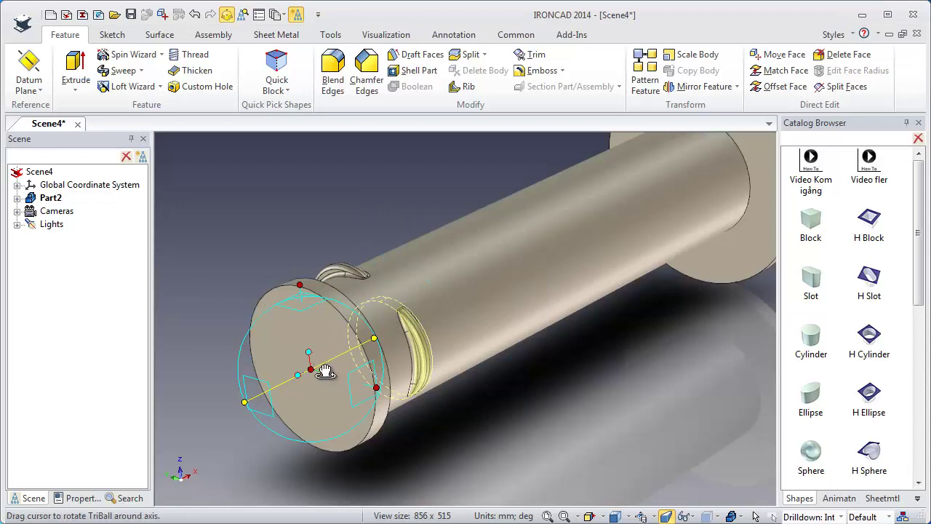
{"action": "key", "text": "F10"}
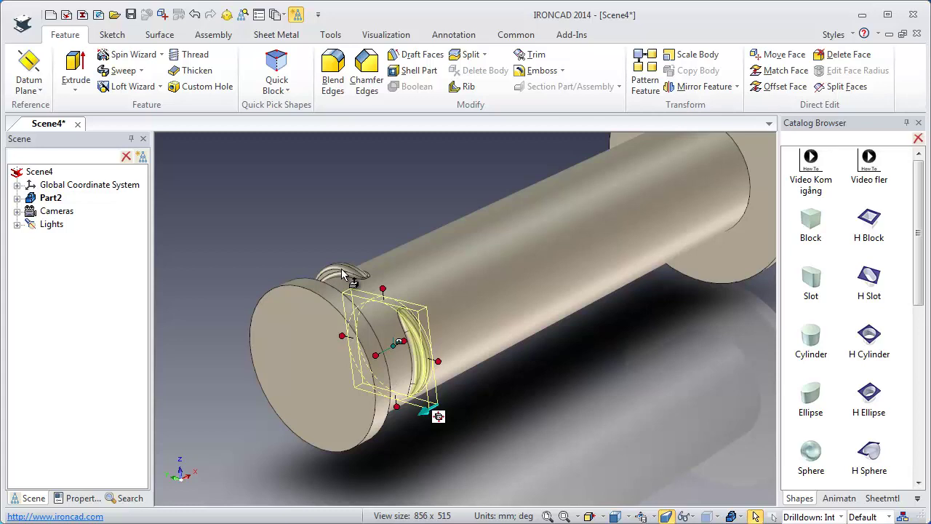
{"action": "middle_click_drag", "start_coordinate": [436, 291], "coordinate": [557, 249]}
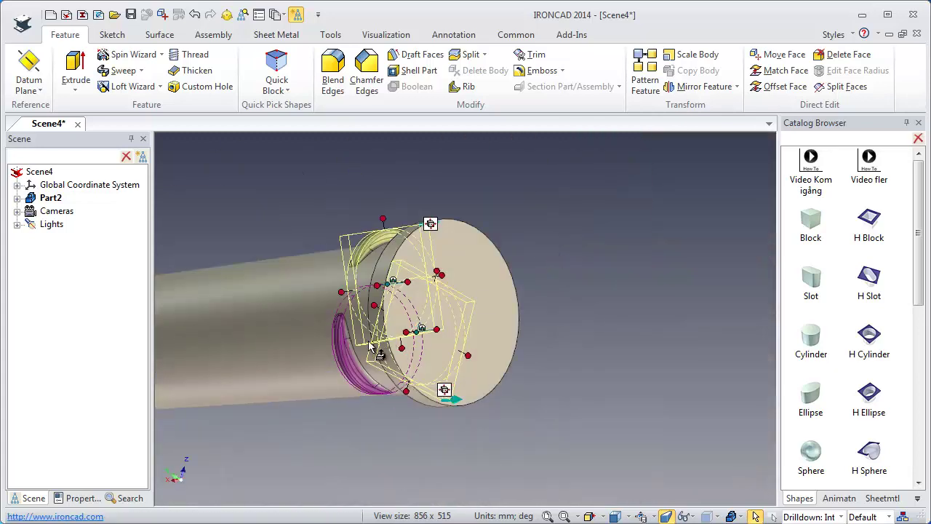
{"action": "mouse_move", "coordinate": [519, 308]}
{"action": "middle_mouse_down"}
{"action": "mouse_move", "coordinate": [266, 355]}
{"action": "mouse_move", "coordinate": [250, 370]}
{"action": "middle_mouse_up"}
Link five copies of the groove ring along the shaft, 7 mm apart, resetting the TriBall.
{"action": "key", "text": "F10"}
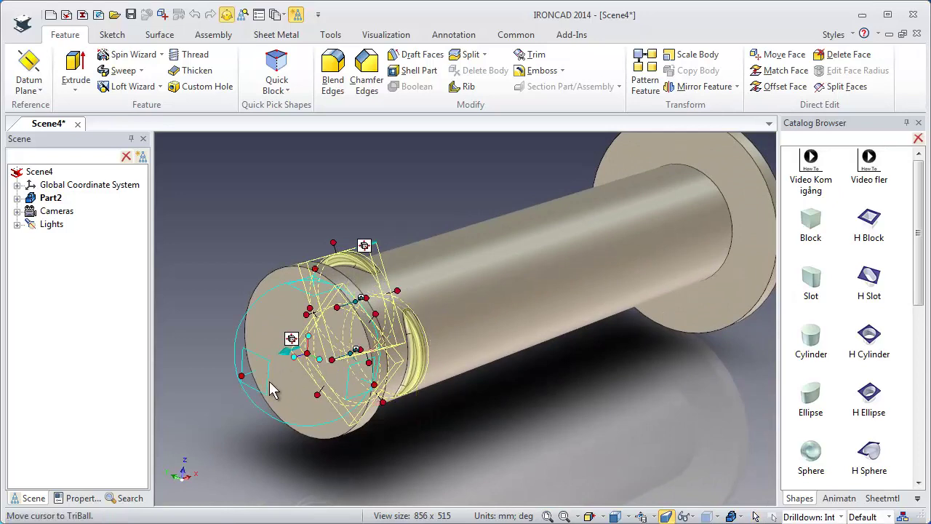
{"action": "right_click_drag", "start_coordinate": [250, 376], "coordinate": [244, 379]}
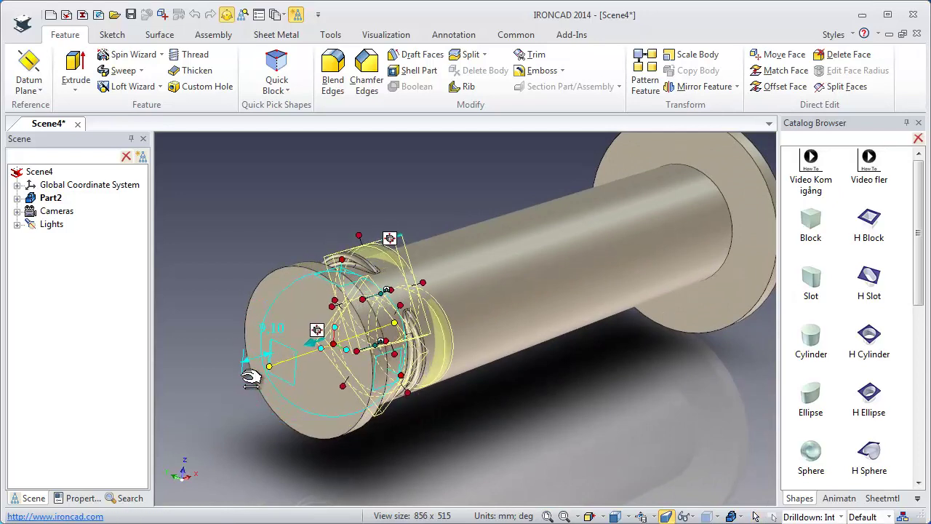
{"action": "left_click", "coordinate": [285, 419]}
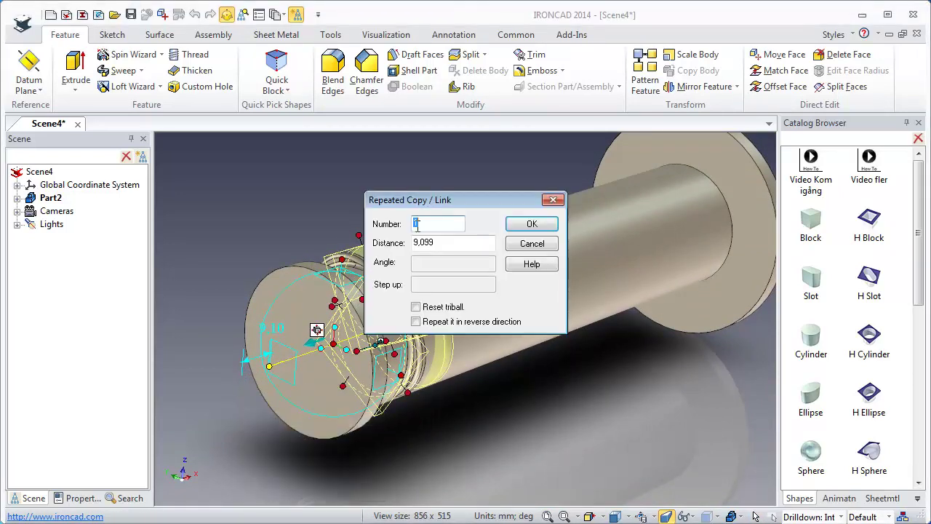
{"action": "type", "text": "5"}
{"action": "left_click_drag", "start_coordinate": [441, 245], "coordinate": [400, 245]}
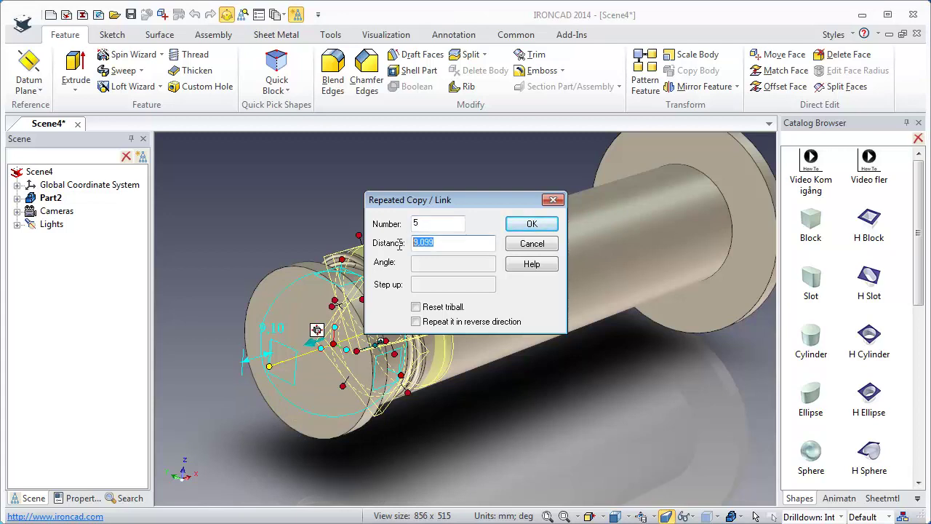
{"action": "type", "text": "7"}
{"action": "left_click", "coordinate": [416, 307]}
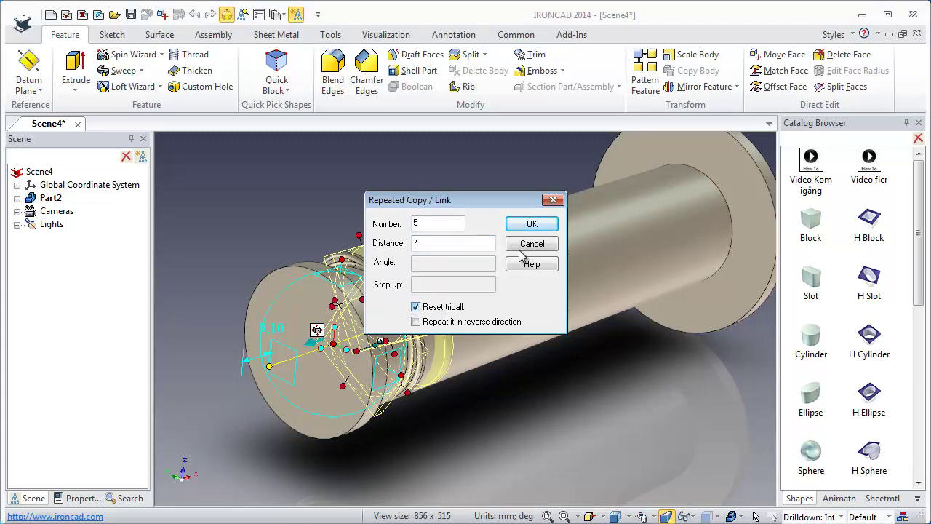
{"action": "left_click", "coordinate": [532, 223]}
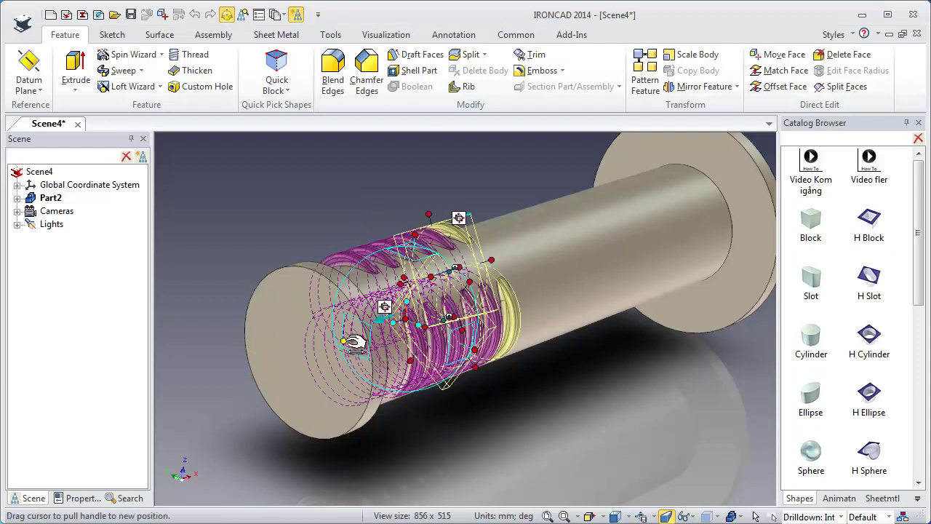
Add one more linked groove copy 25 mm further along the shaft.
{"action": "right_click_drag", "start_coordinate": [351, 343], "coordinate": [347, 341]}
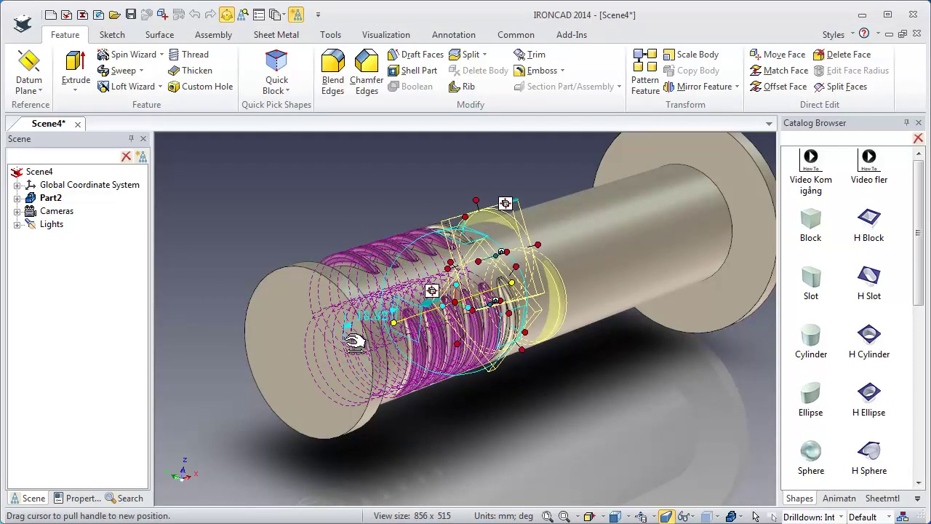
{"action": "left_click", "coordinate": [386, 369]}
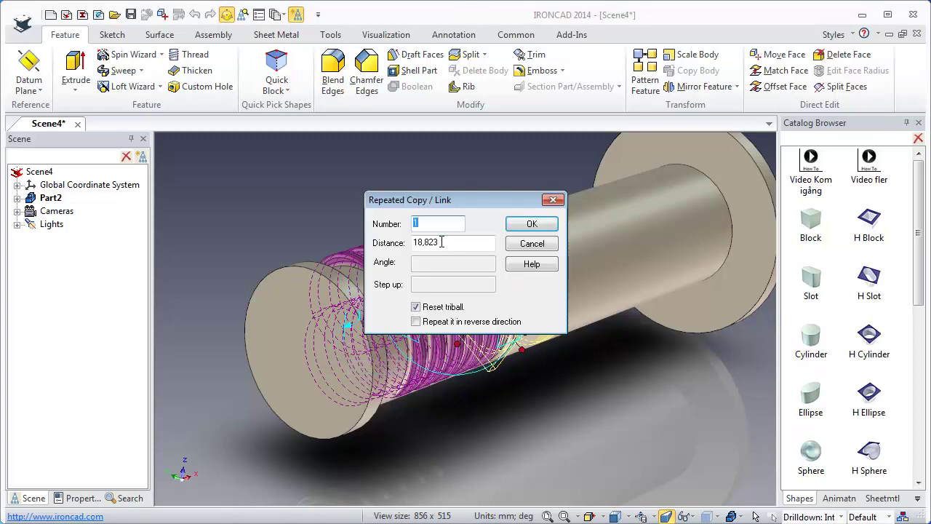
{"action": "key", "text": "Tab"}
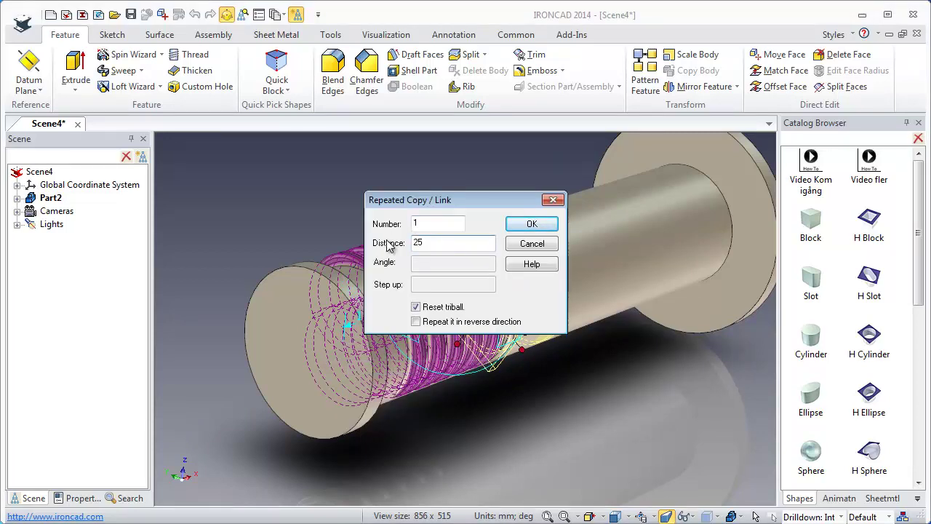
{"action": "key", "text": "Return"}
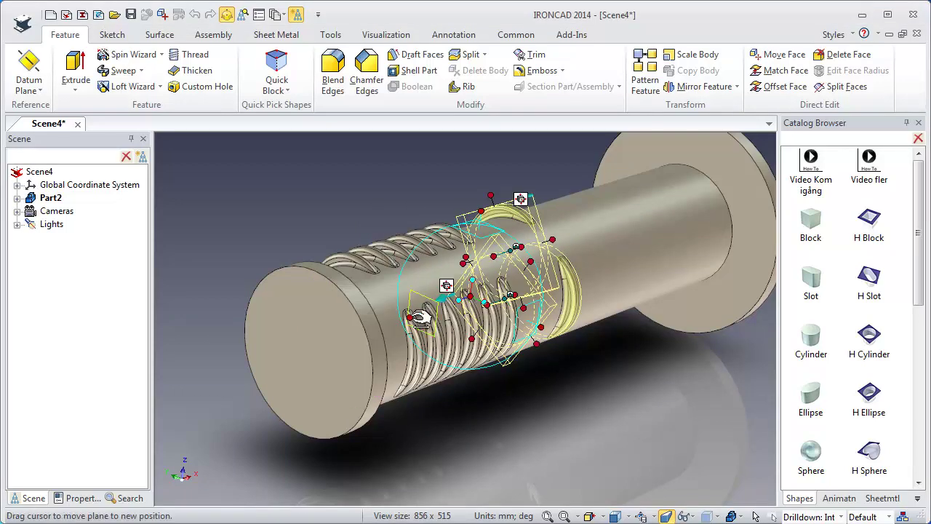
Link five copies of the 25 mm groove along the shaft, spaced 7 mm apart.
{"action": "right_click_drag", "start_coordinate": [415, 317], "coordinate": [411, 320]}
{"action": "left_click", "coordinate": [456, 358]}
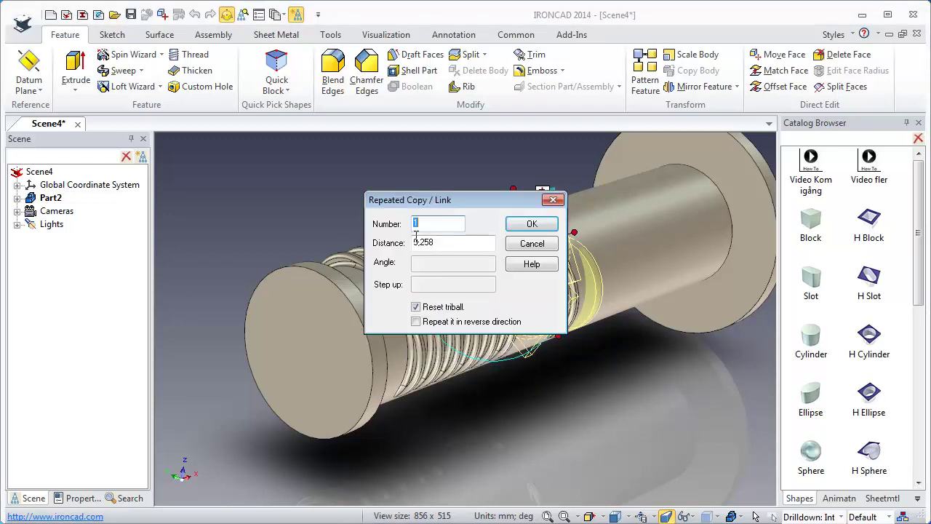
{"action": "type", "text": "5"}
{"action": "left_click_drag", "start_coordinate": [399, 242], "coordinate": [393, 248]}
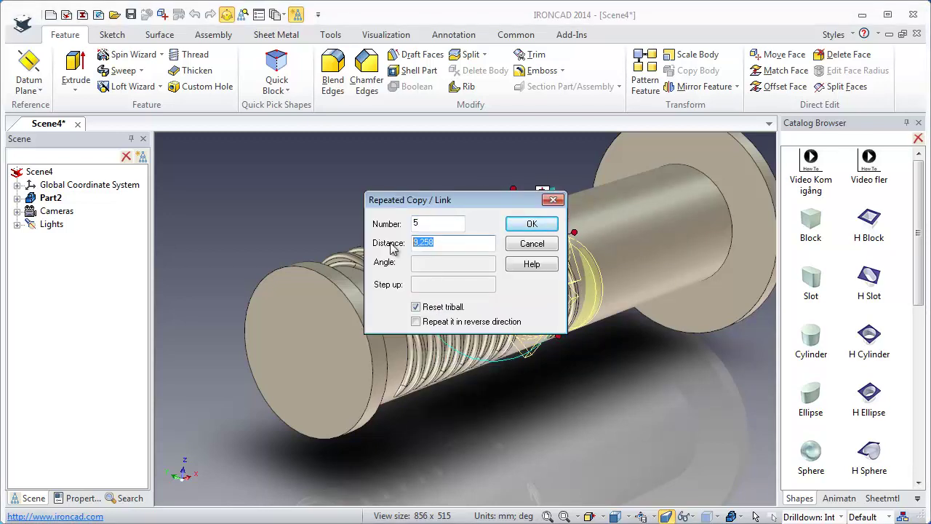
{"action": "type", "text": "7"}
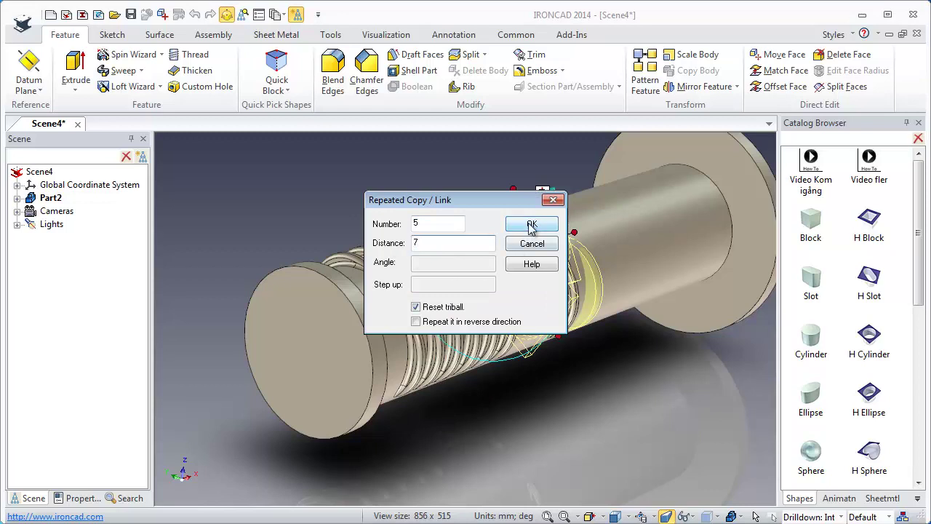
{"action": "left_click", "coordinate": [527, 225]}
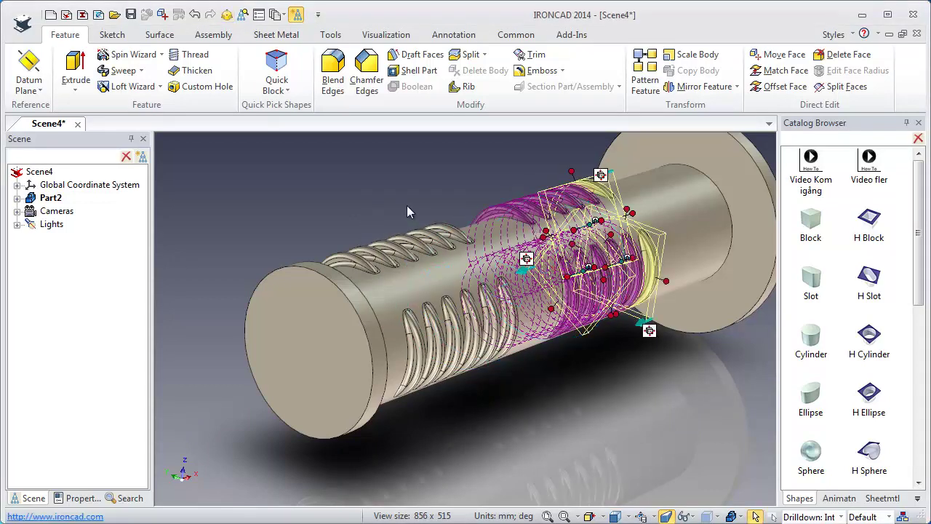
{"action": "left_click", "coordinate": [387, 185]}
{"action": "mouse_move", "coordinate": [466, 320]}
{"action": "middle_mouse_down"}
{"action": "mouse_move", "coordinate": [447, 308]}
{"action": "mouse_move", "coordinate": [324, 304]}
{"action": "middle_mouse_up"}
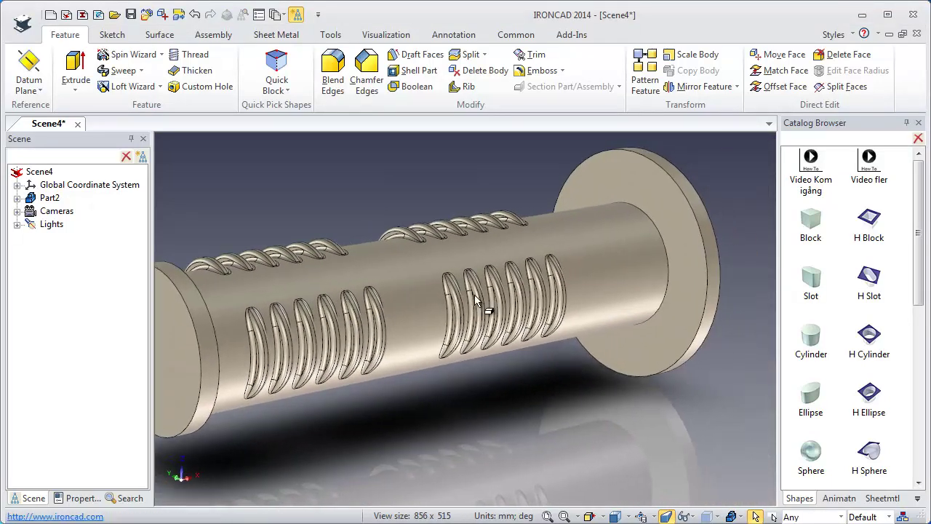
Blend the flange rim edges and the shaft-to-flange junction with an 11 mm radius.
{"action": "key", "text": "b"}
{"action": "left_click", "coordinate": [709, 229]}
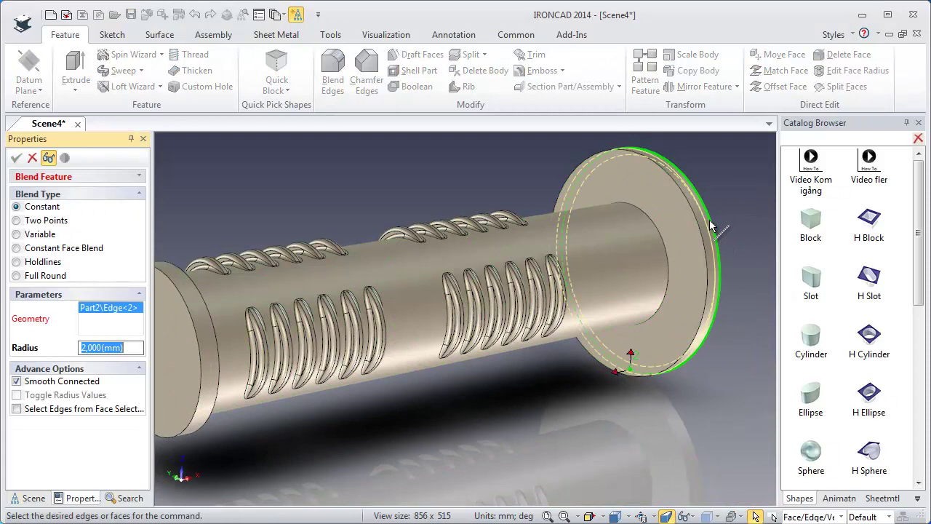
{"action": "left_click", "coordinate": [696, 232]}
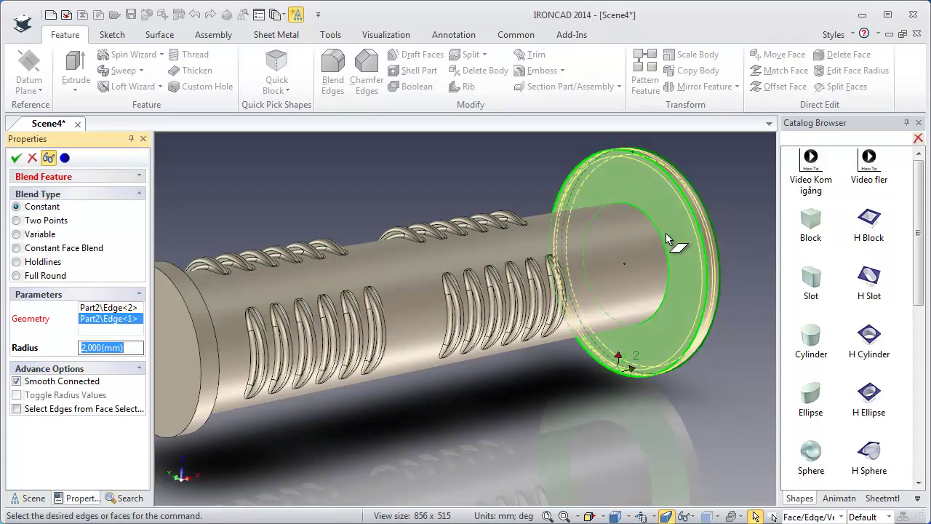
{"action": "left_click", "coordinate": [584, 331]}
{"action": "left_click_drag", "start_coordinate": [585, 331], "coordinate": [567, 337]}
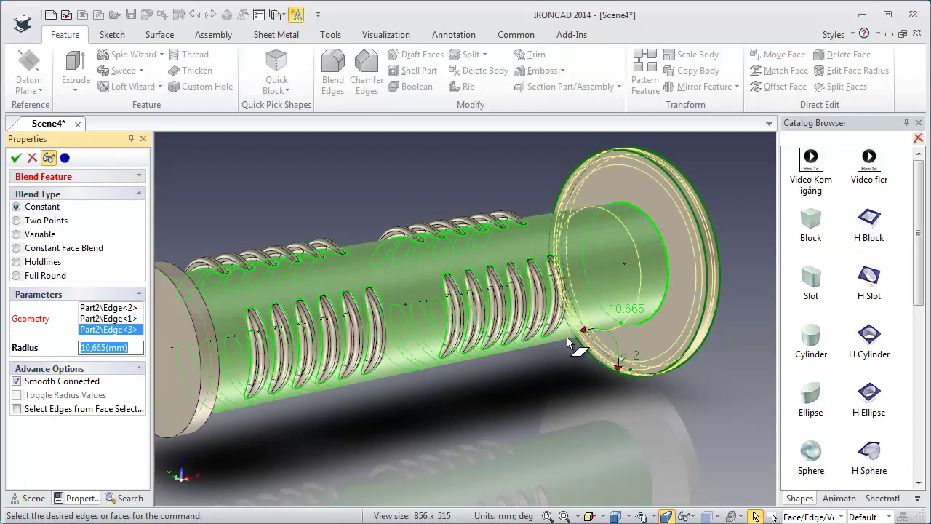
{"action": "type", "text": "11"}
{"action": "key", "text": "Return"}
Add the shaft's other end edges to the blend at 2 mm and finish it.
{"action": "middle_click_drag", "start_coordinate": [433, 307], "coordinate": [257, 288]}
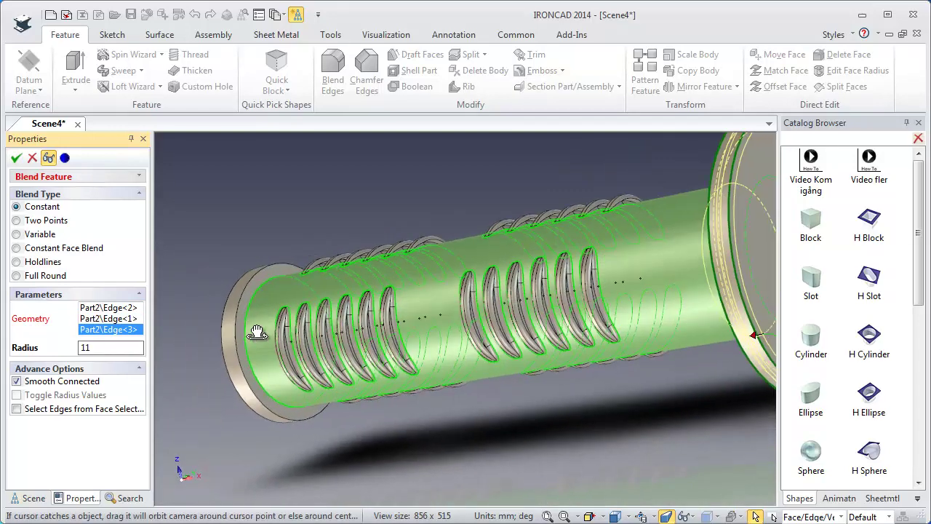
{"action": "left_click", "coordinate": [257, 288]}
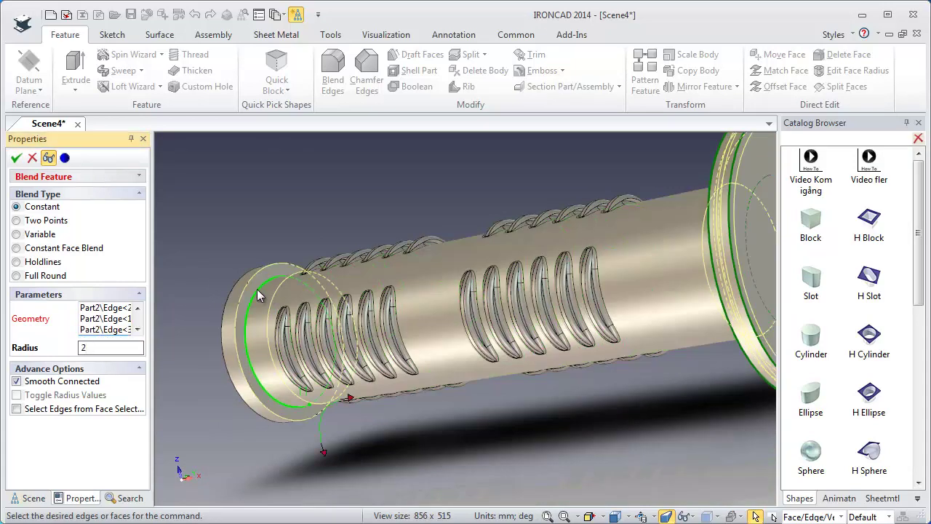
{"action": "left_click", "coordinate": [230, 296]}
{"action": "left_click", "coordinate": [227, 294]}
{"action": "middle_click_drag", "start_coordinate": [249, 286], "coordinate": [329, 296]}
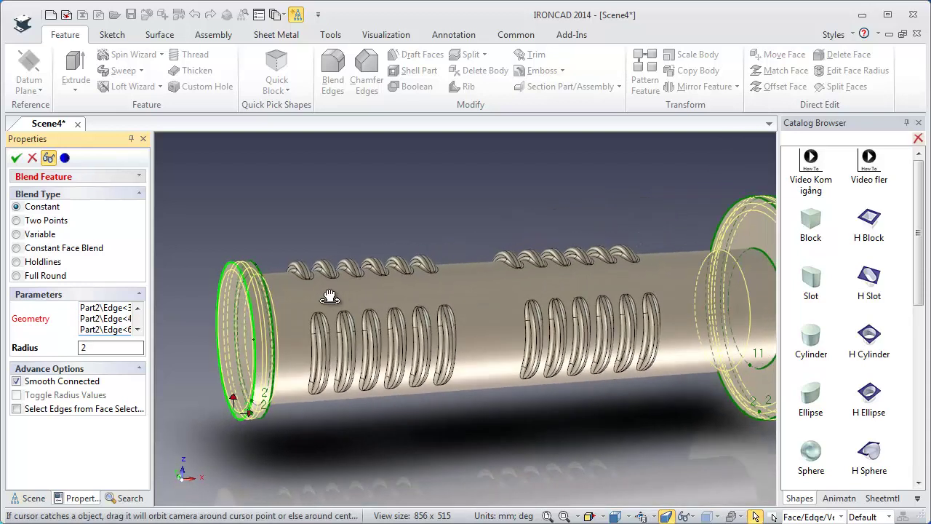
{"action": "key", "text": "Return"}
{"action": "mouse_move", "coordinate": [539, 345]}
{"action": "middle_mouse_down"}
{"action": "mouse_move", "coordinate": [354, 328]}
{"action": "mouse_move", "coordinate": [686, 322]}
{"action": "mouse_move", "coordinate": [624, 388]}
{"action": "mouse_move", "coordinate": [533, 335]}
{"action": "mouse_move", "coordinate": [497, 337]}
{"action": "middle_mouse_up"}
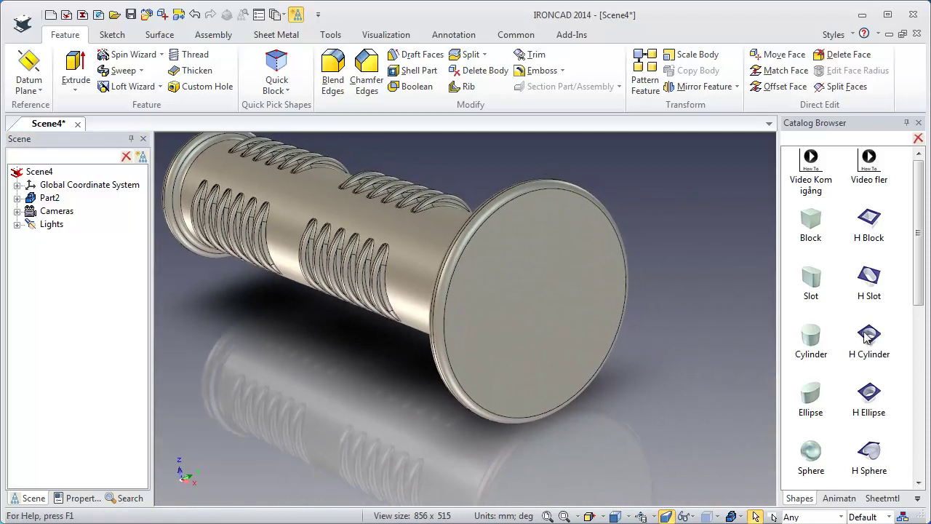
Bore a 25 mm diameter H Cylinder hole into the end disc.
{"action": "left_click_drag", "start_coordinate": [654, 350], "coordinate": [538, 302]}
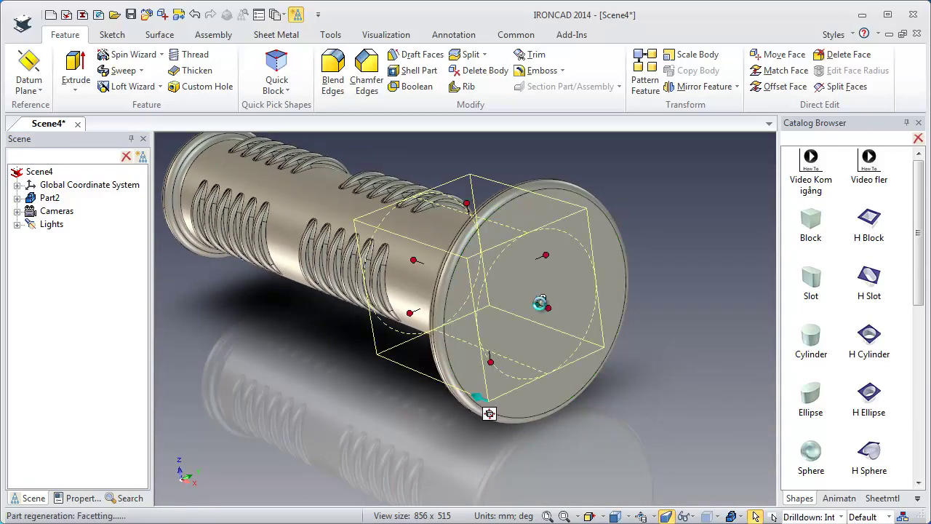
{"action": "left_click", "coordinate": [470, 203]}
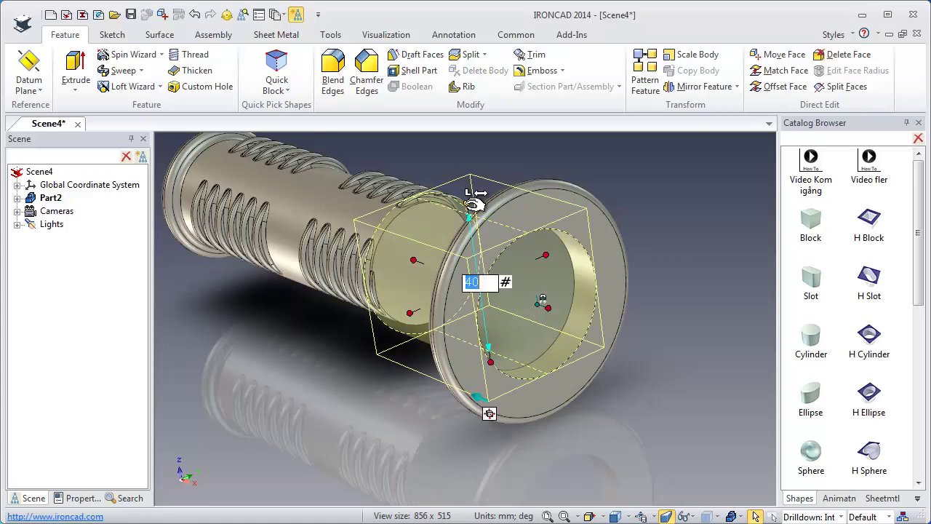
{"action": "key", "text": "Return"}
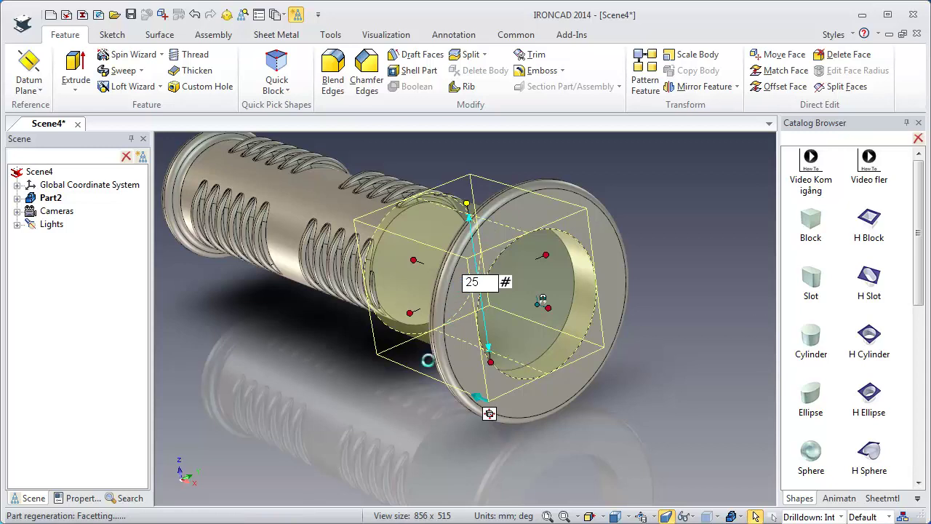
{"action": "scroll", "coordinate": [426, 358], "scroll_direction": "down", "scroll_amount": 2}
{"action": "mouse_move", "coordinate": [426, 357]}
{"action": "middle_mouse_down"}
{"action": "mouse_move", "coordinate": [397, 373]}
{"action": "mouse_move", "coordinate": [442, 381]}
{"action": "mouse_move", "coordinate": [595, 372]}
{"action": "middle_mouse_up"}
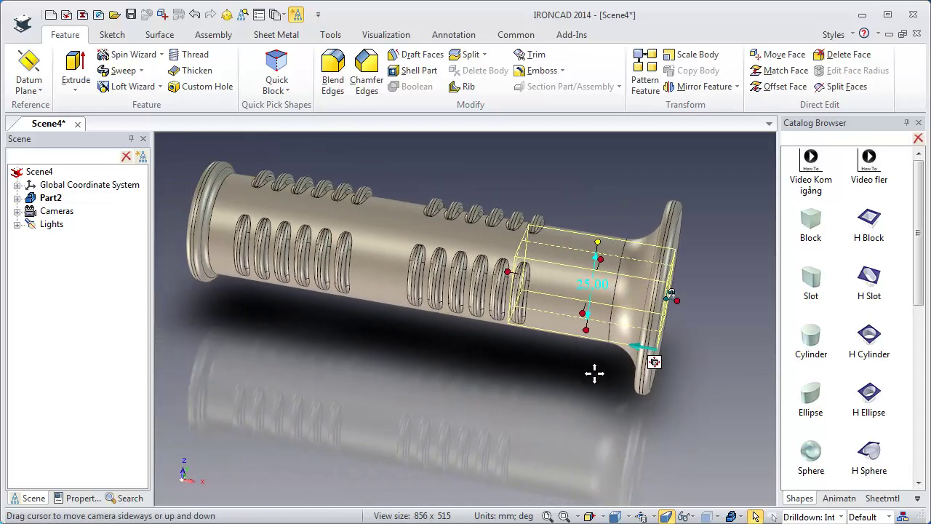
Set the hole depth to 200 mm, measured from the grip's far end face.
{"action": "right_click", "coordinate": [508, 272]}
{"action": "mouse_move", "coordinate": [579, 319]}
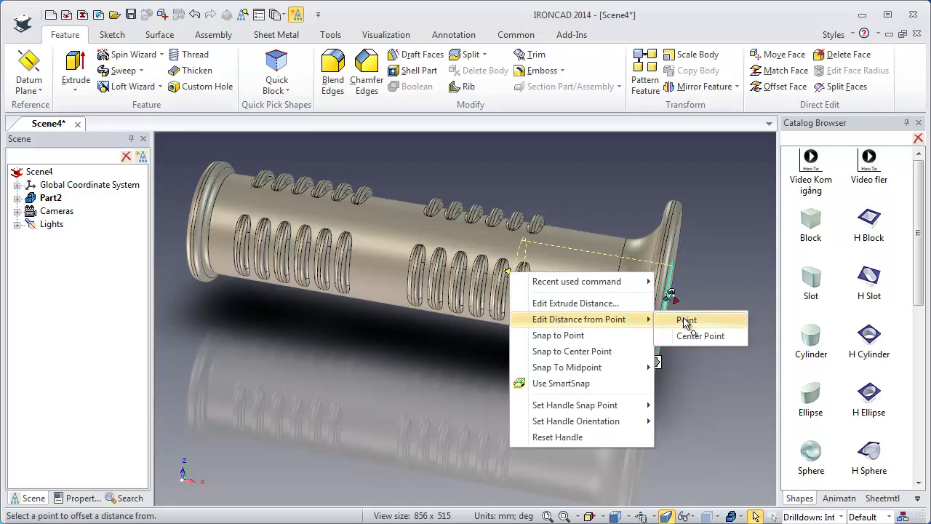
{"action": "left_click", "coordinate": [686, 321]}
{"action": "mouse_move", "coordinate": [308, 291]}
{"action": "middle_mouse_down"}
{"action": "mouse_move", "coordinate": [395, 322]}
{"action": "mouse_move", "coordinate": [322, 298]}
{"action": "middle_mouse_up"}
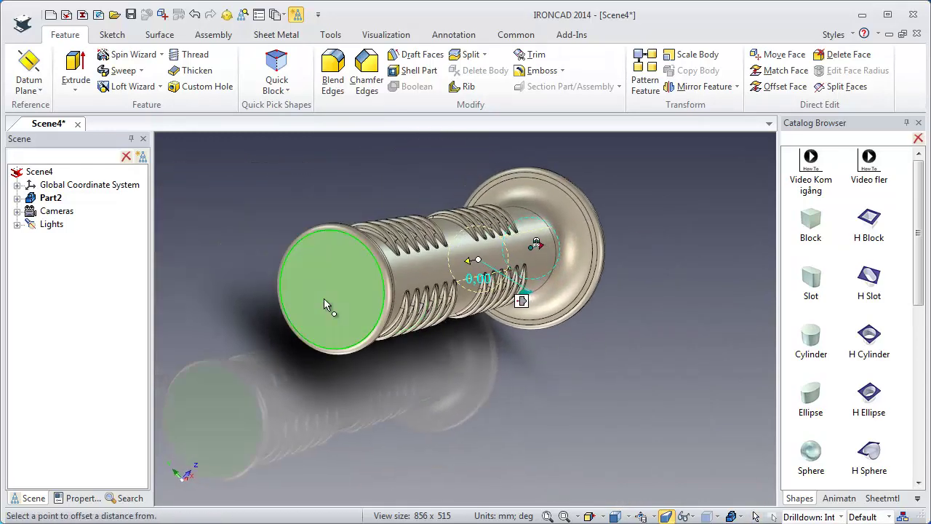
{"action": "left_click", "coordinate": [325, 305]}
{"action": "type", "text": "200"}
{"action": "key", "text": "Return"}
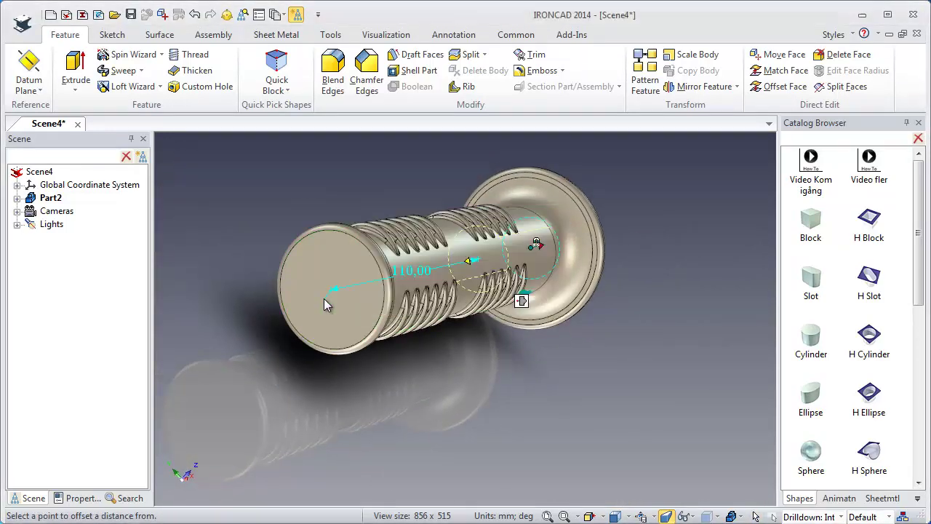
Blend the hole's rim edge where it meets the end disc.
{"action": "left_click", "coordinate": [475, 344]}
{"action": "mouse_move", "coordinate": [475, 344]}
{"action": "middle_mouse_down"}
{"action": "mouse_move", "coordinate": [479, 320]}
{"action": "mouse_move", "coordinate": [381, 277]}
{"action": "mouse_move", "coordinate": [415, 333]}
{"action": "middle_mouse_up"}
{"action": "left_click", "coordinate": [539, 272]}
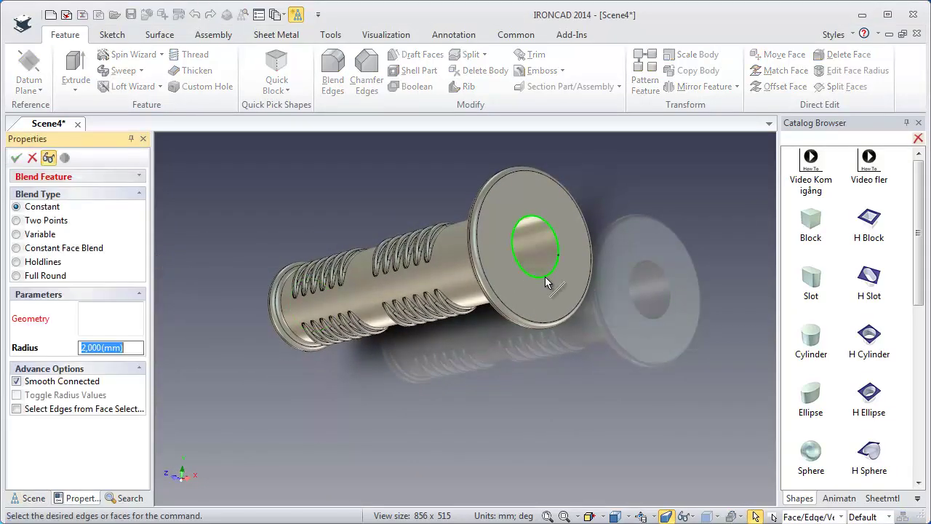
{"action": "left_click", "coordinate": [544, 276]}
{"action": "key", "text": "Return"}
{"action": "mouse_move", "coordinate": [538, 276]}
{"action": "middle_mouse_down"}
{"action": "mouse_move", "coordinate": [538, 309]}
{"action": "mouse_move", "coordinate": [577, 326]}
{"action": "middle_mouse_up"}
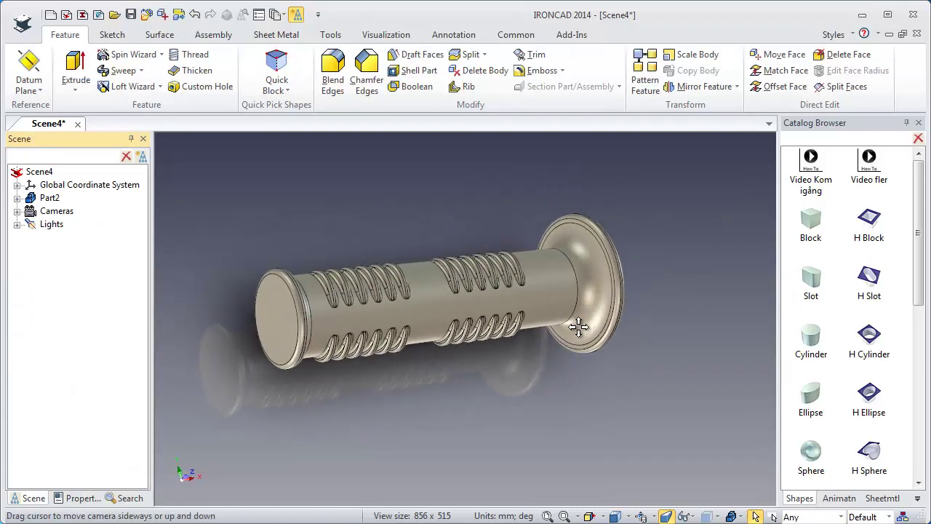
{"action": "left_click", "coordinate": [430, 303]}
SmartPaint the whole grip part crimson with a glossy red finish.
{"action": "right_click", "coordinate": [430, 304]}
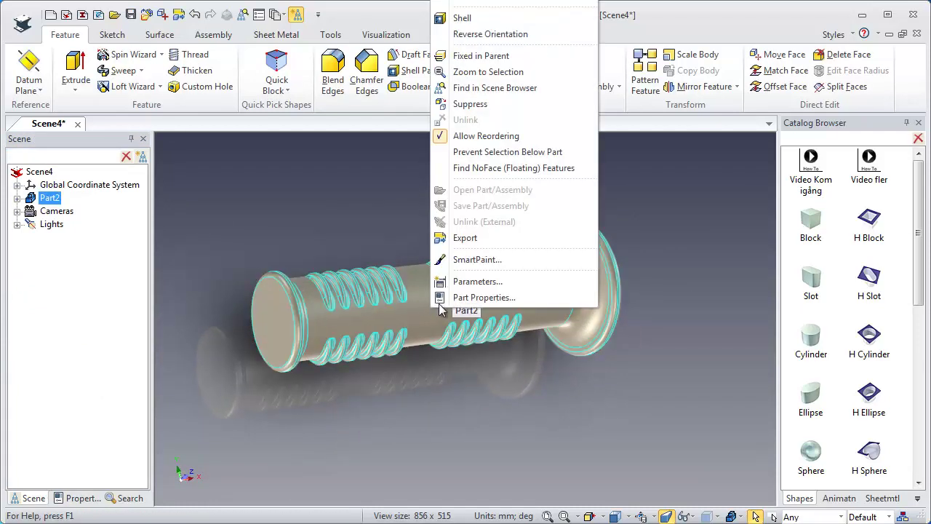
{"action": "left_click", "coordinate": [467, 259]}
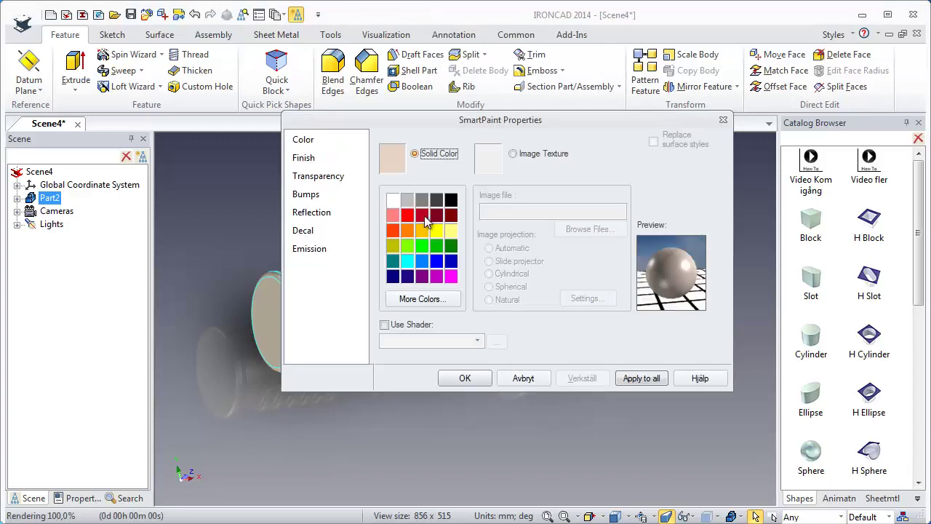
{"action": "left_click", "coordinate": [422, 215]}
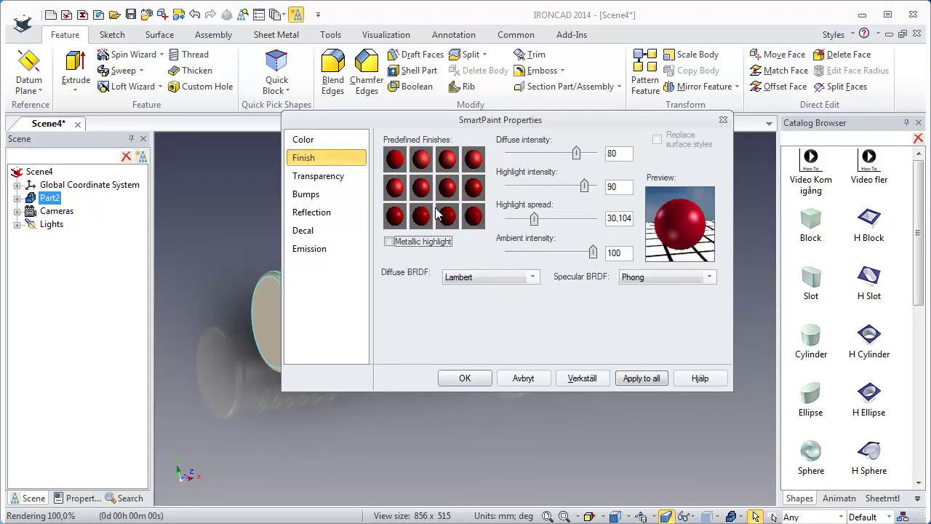
{"action": "left_click", "coordinate": [470, 379]}
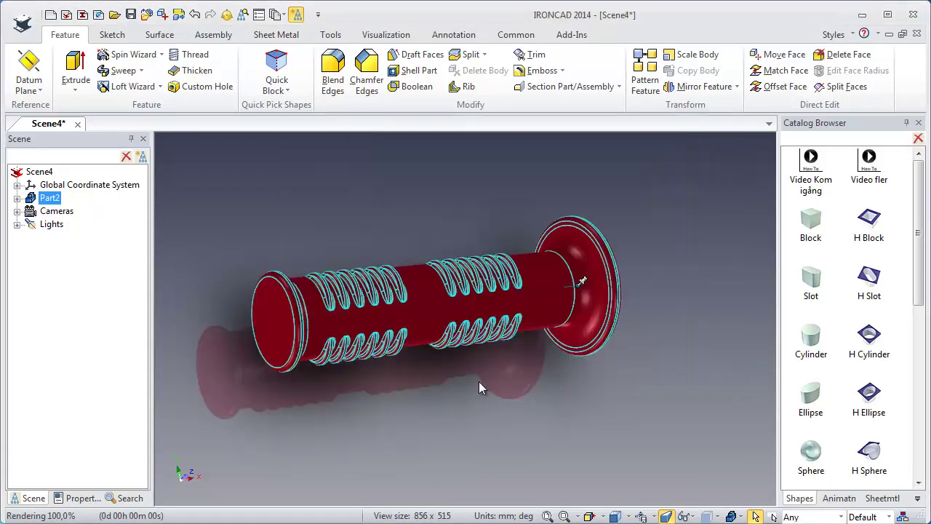
{"action": "mouse_move", "coordinate": [527, 351]}
{"action": "left_mouse_down"}
{"action": "mouse_move", "coordinate": [508, 354]}
{"action": "mouse_move", "coordinate": [513, 487]}
{"action": "mouse_move", "coordinate": [488, 272]}
{"action": "mouse_move", "coordinate": [545, 284]}
{"action": "mouse_move", "coordinate": [456, 129]}
{"action": "mouse_move", "coordinate": [603, 350]}
{"action": "mouse_move", "coordinate": [539, 352]}
{"action": "mouse_move", "coordinate": [492, 322]}
{"action": "mouse_move", "coordinate": [482, 291]}
{"action": "mouse_move", "coordinate": [658, 480]}
{"action": "left_mouse_up"}
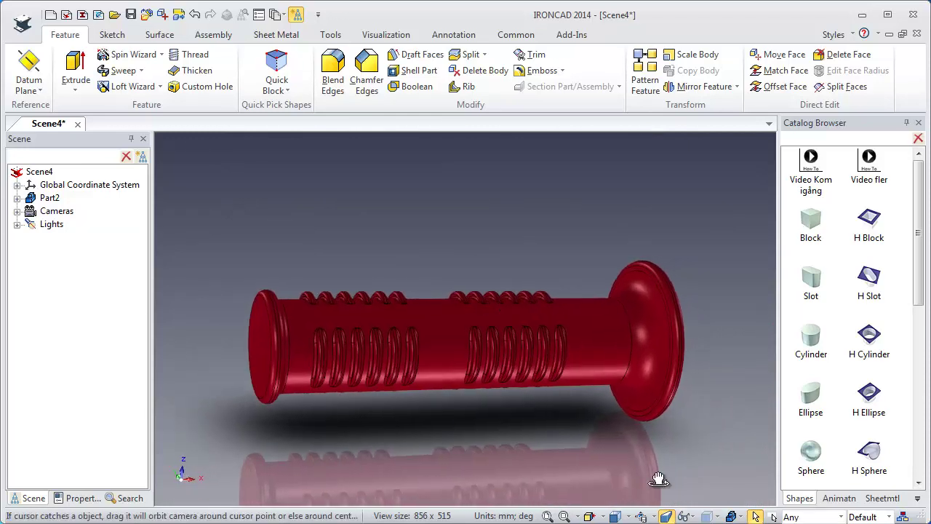
Switch the display style to Shaded and orbit to inspect the red grip.
{"action": "left_click", "coordinate": [717, 515]}
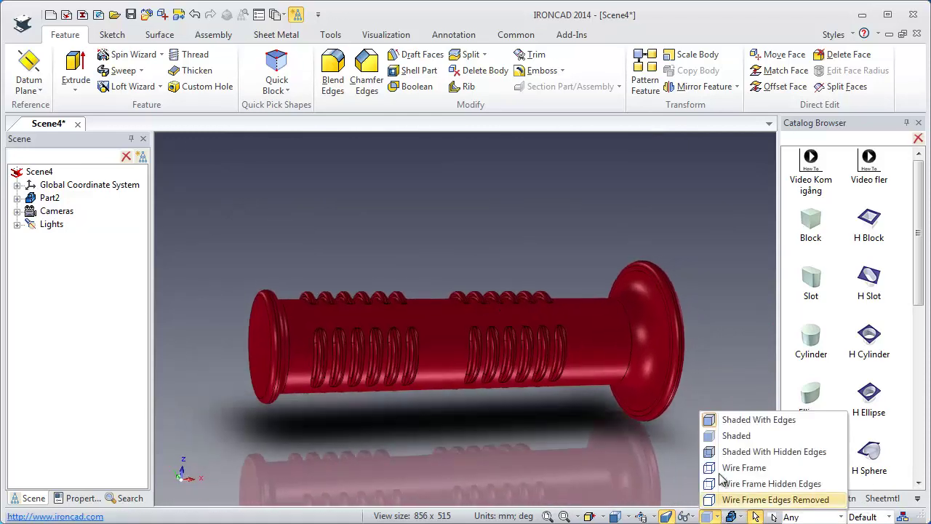
{"action": "mouse_move", "coordinate": [480, 415]}
{"action": "left_mouse_down"}
{"action": "mouse_move", "coordinate": [484, 358]}
{"action": "mouse_move", "coordinate": [492, 357]}
{"action": "mouse_move", "coordinate": [486, 363]}
{"action": "left_mouse_up"}
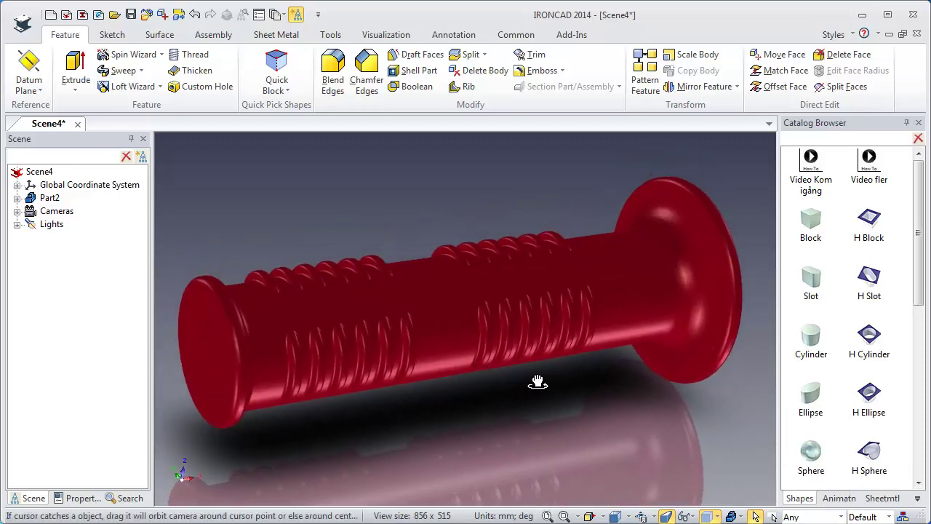
{"action": "mouse_move", "coordinate": [538, 384]}
{"action": "left_mouse_down"}
{"action": "mouse_move", "coordinate": [359, 374]}
{"action": "mouse_move", "coordinate": [541, 379]}
{"action": "left_mouse_up"}
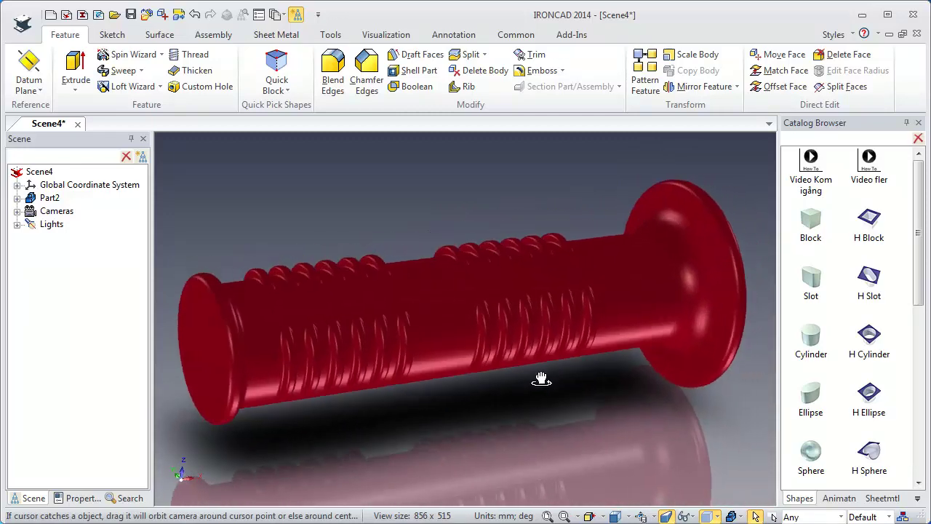